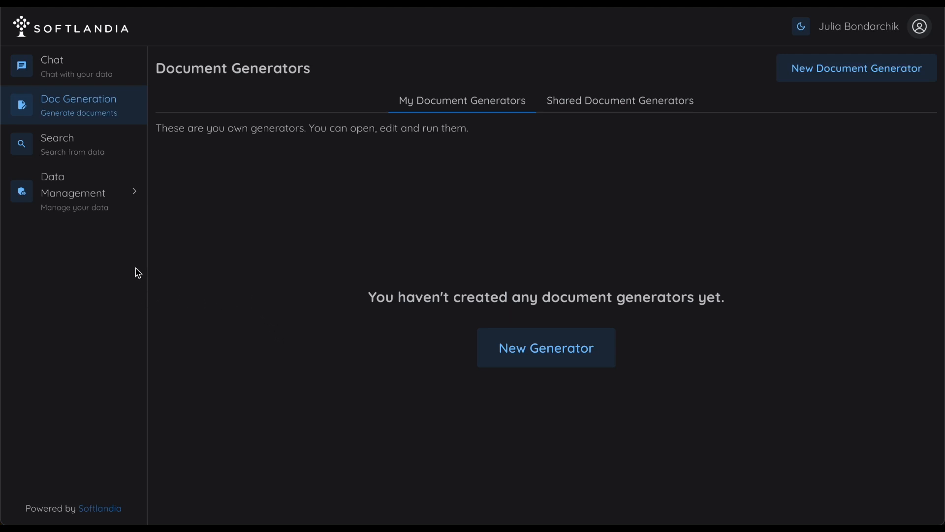
Step: Check the stored files in Data Management, and create a document generator named "Creative economy in Finland - an overview"
{"action": "left_click", "coordinate": [97, 206]}
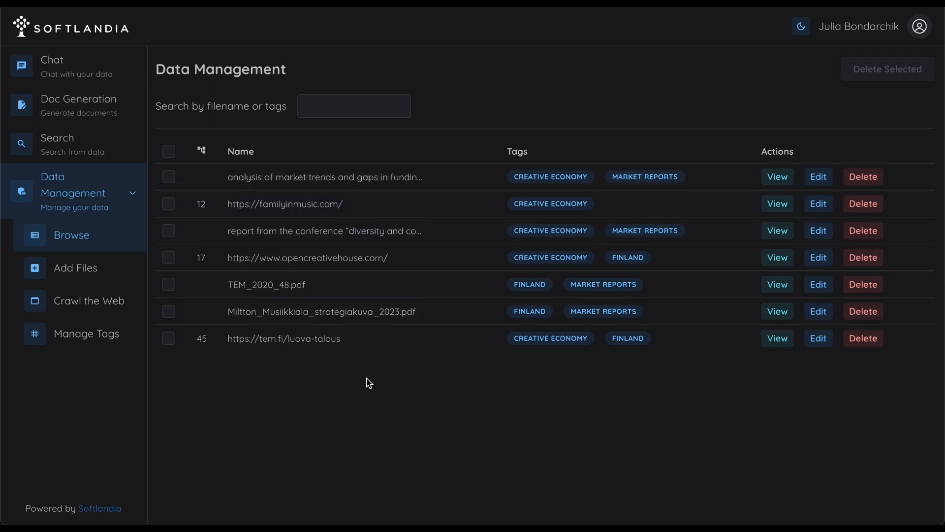
{"action": "left_click", "coordinate": [93, 109]}
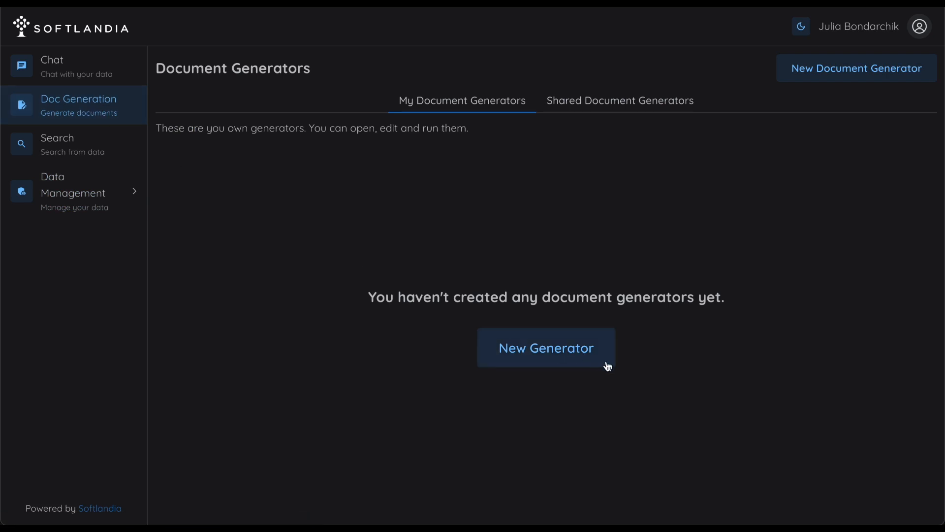
{"action": "left_click", "coordinate": [566, 345]}
{"action": "left_click", "coordinate": [358, 277]}
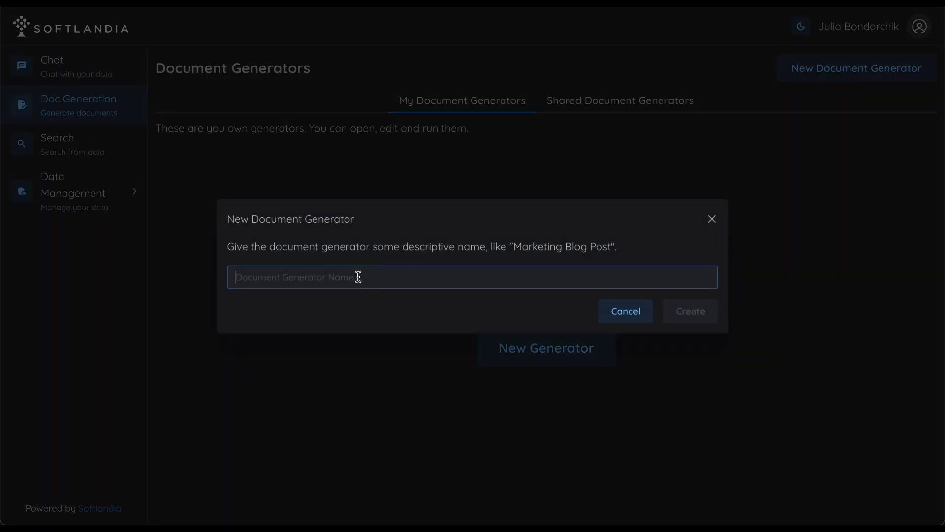
{"action": "type", "text": "Creative economy in Finland - an overview"}
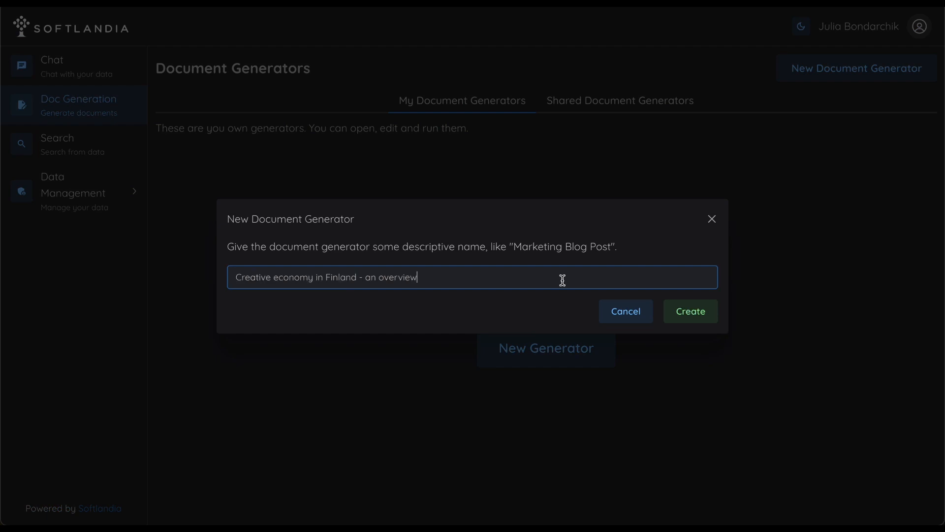
{"action": "left_click", "coordinate": [696, 313]}
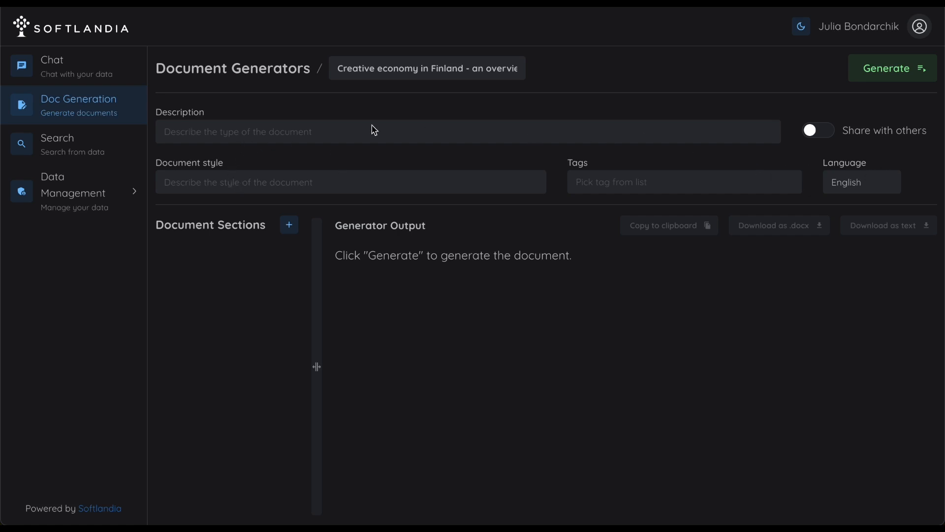
Step: Set the generator's description to "This is an overview of the state of the creative industry in Finland and how it compares to global trends"
{"action": "left_click", "coordinate": [246, 129]}
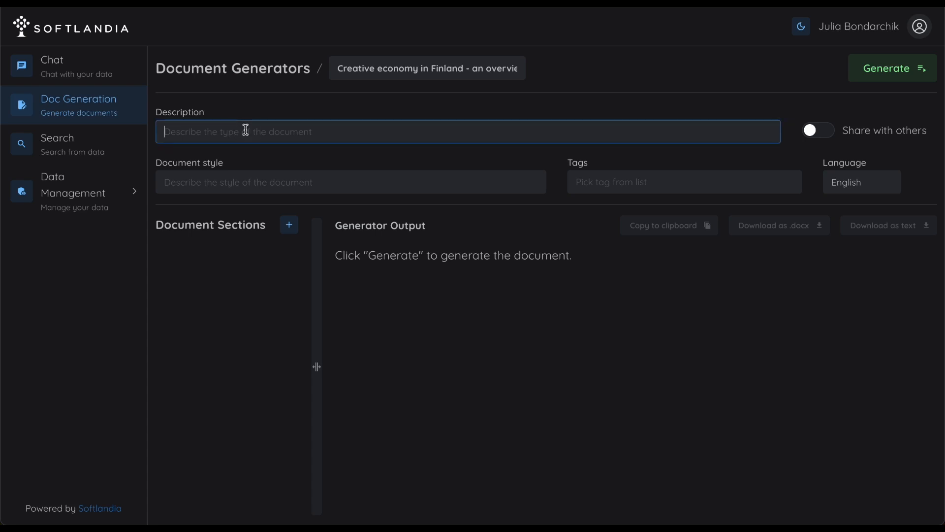
{"action": "type", "text": "This is an overview of the state of the creative industry in Finland and how it compares to global trends"}
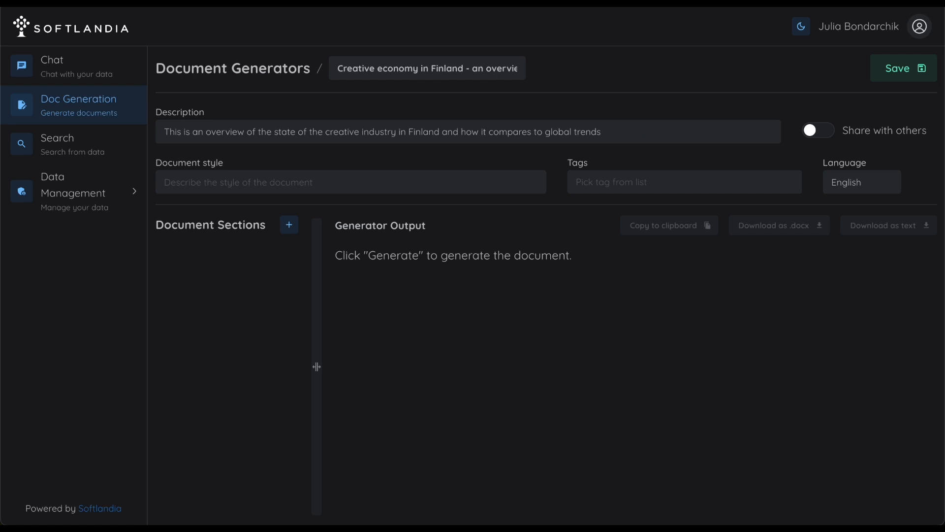
Step: Set the document style to "Market report targeting people working in the music industry"
{"action": "left_click", "coordinate": [191, 186]}
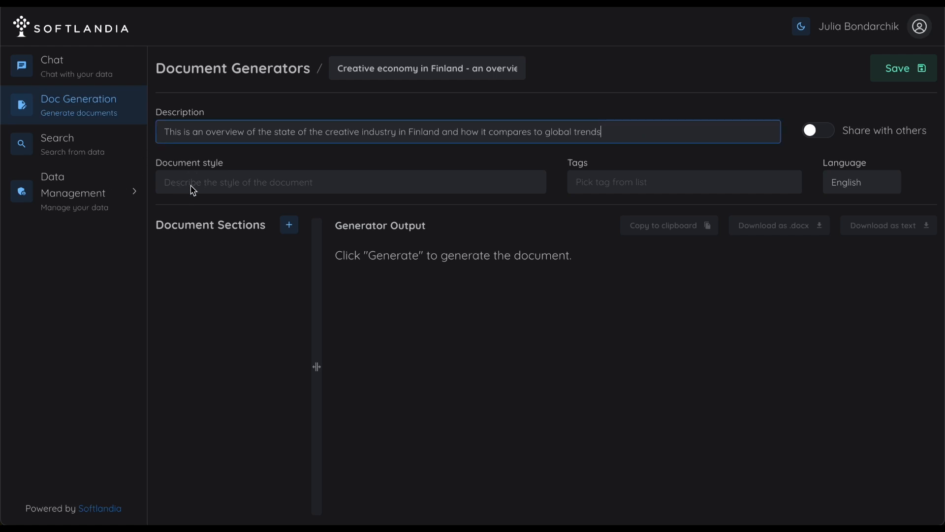
{"action": "left_click", "coordinate": [191, 186]}
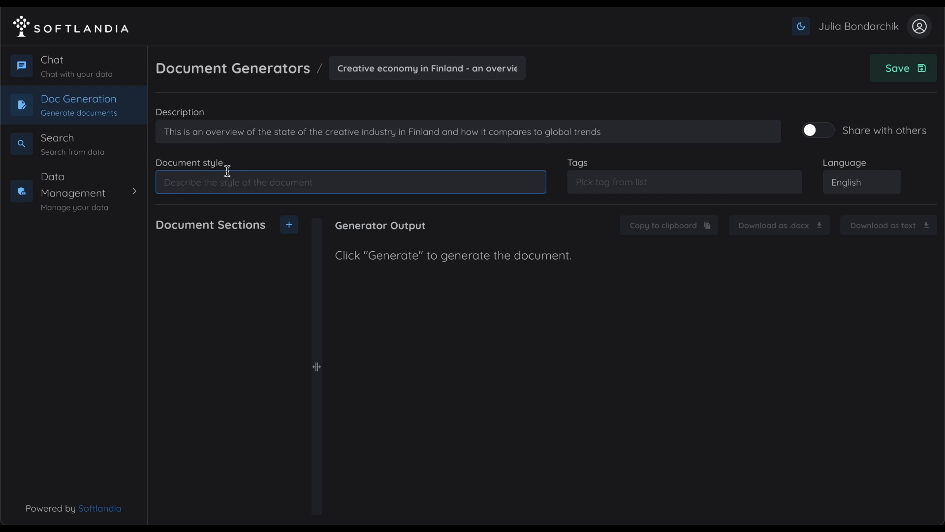
{"action": "type", "text": "Market report targeting people working in the music industry"}
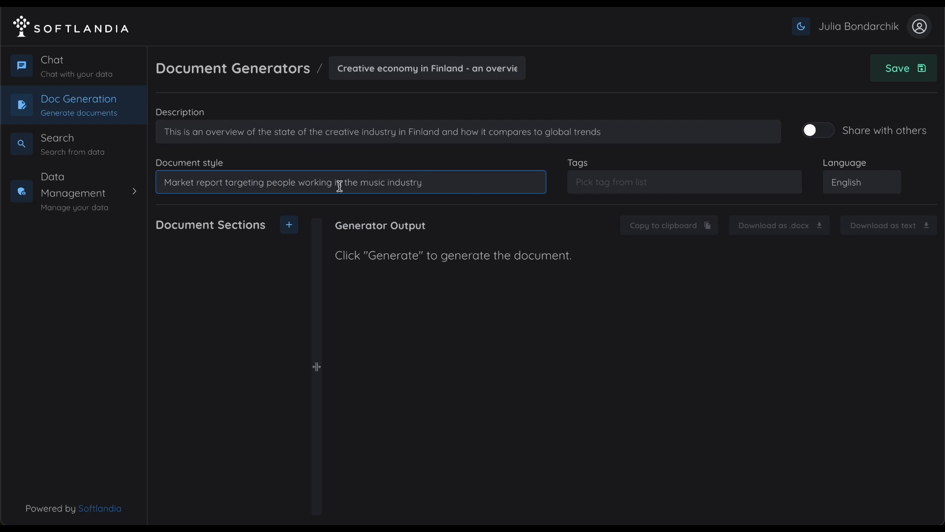
Step: Add the tags Market reports, Finland and creative economy to the document generator
{"action": "left_click", "coordinate": [684, 183]}
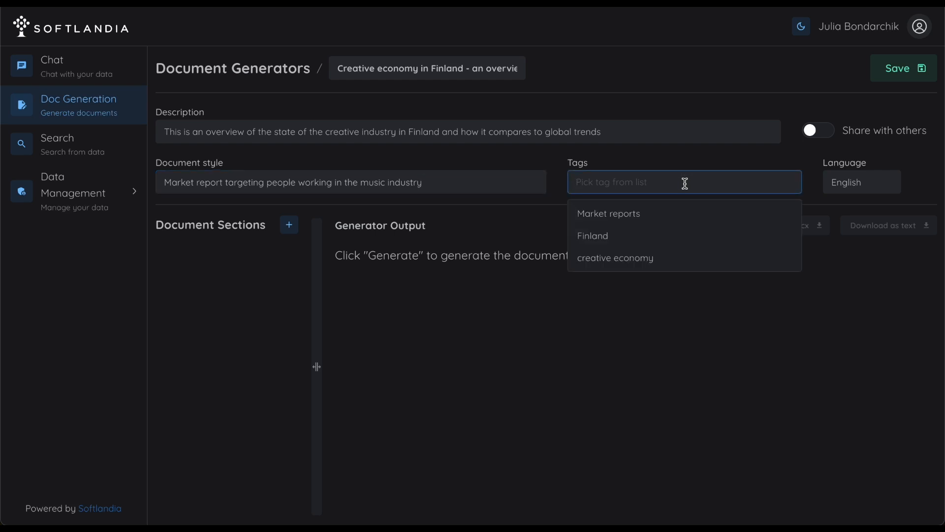
{"action": "left_click", "coordinate": [668, 216]}
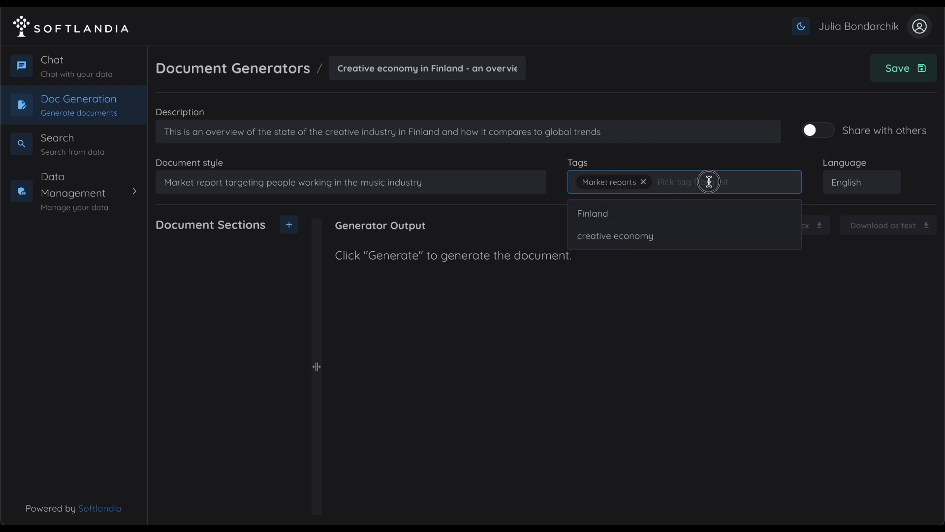
{"action": "left_click", "coordinate": [708, 212]}
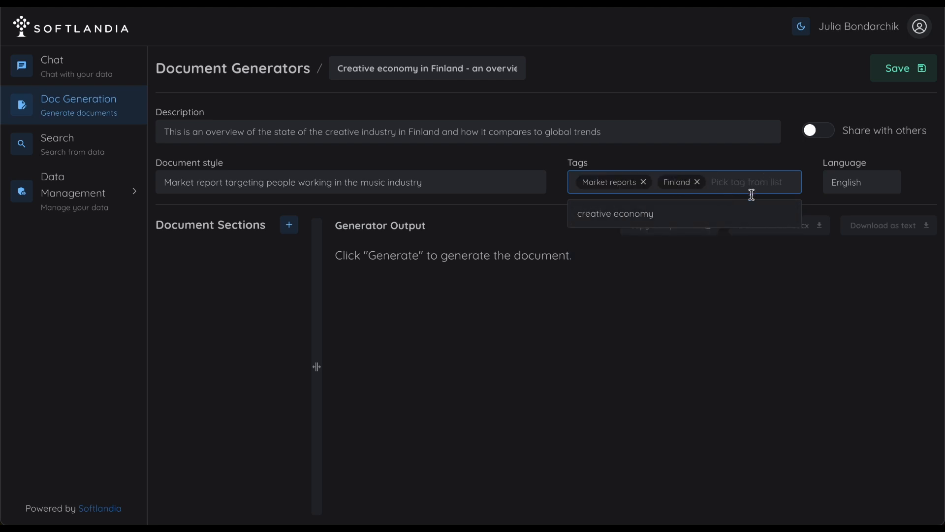
{"action": "left_click", "coordinate": [738, 213]}
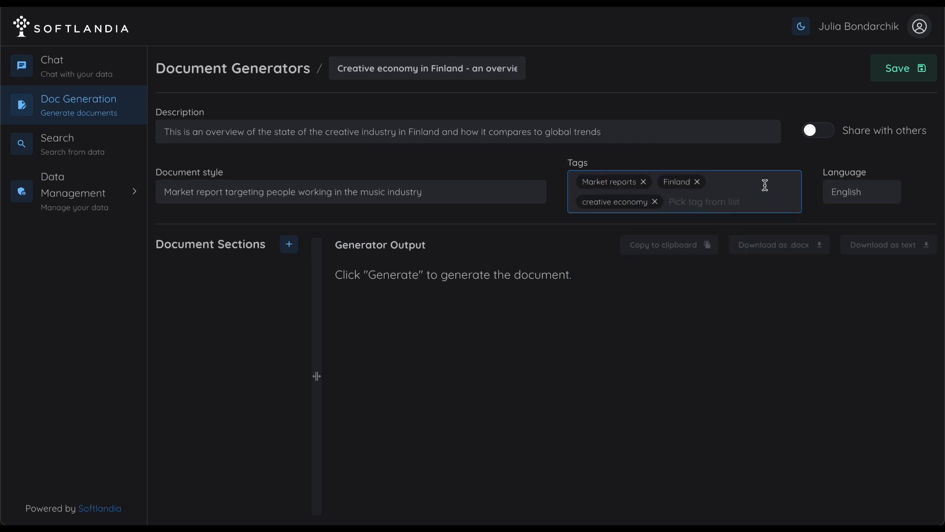
{"action": "left_click", "coordinate": [885, 190]}
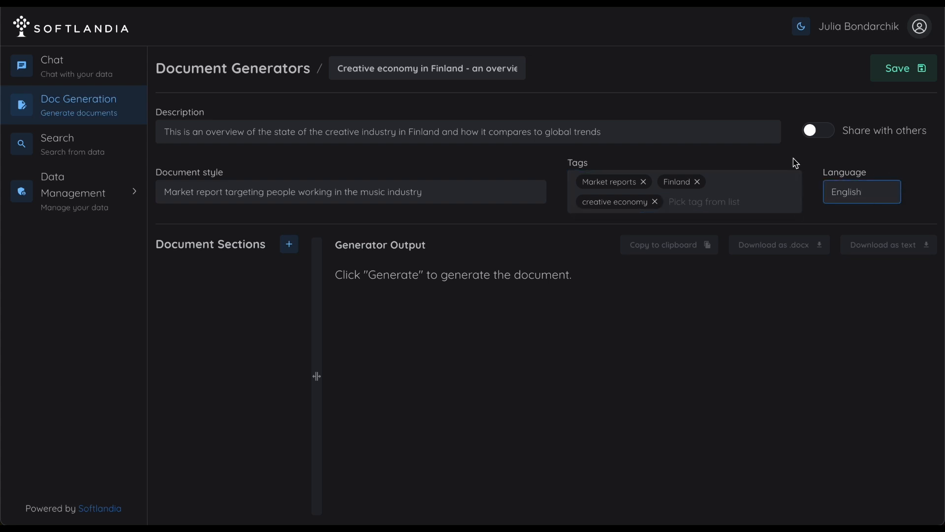
{"action": "left_click", "coordinate": [309, 273]}
Step: Add three empty sections to the document generator
{"action": "left_click", "coordinate": [290, 244]}
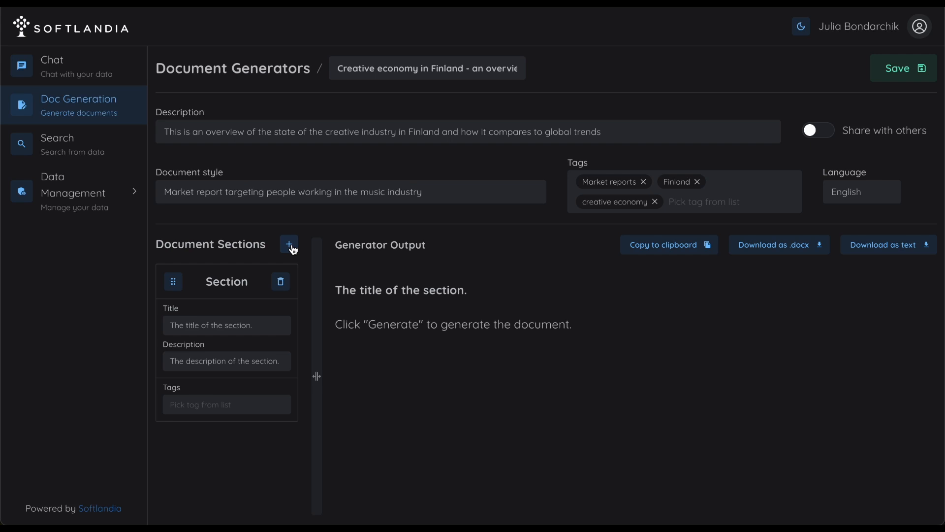
{"action": "left_click", "coordinate": [292, 249]}
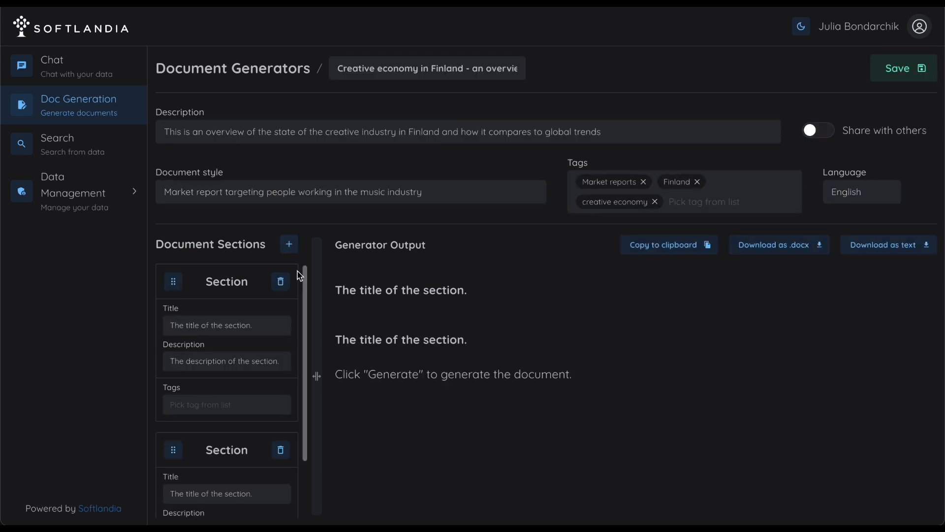
{"action": "scroll", "coordinate": [292, 309], "scroll_direction": "down", "scroll_amount": 2}
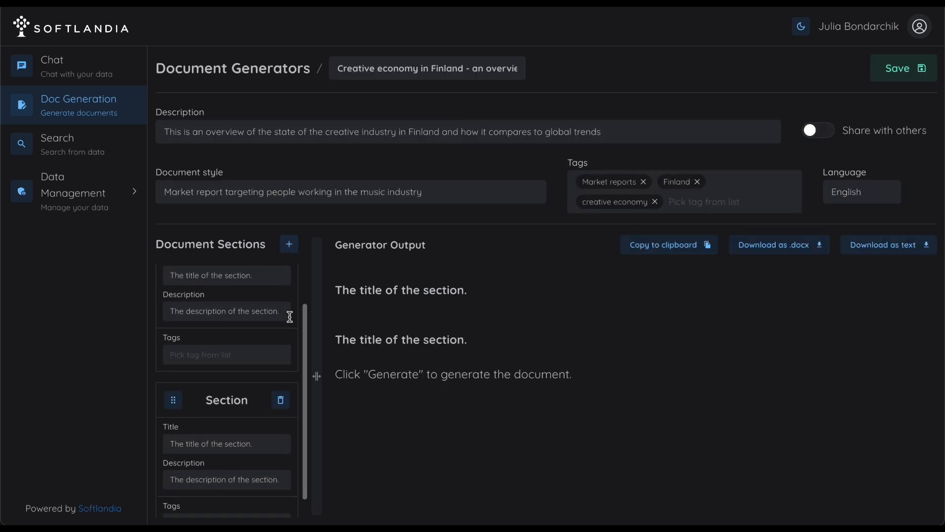
{"action": "left_click", "coordinate": [292, 249]}
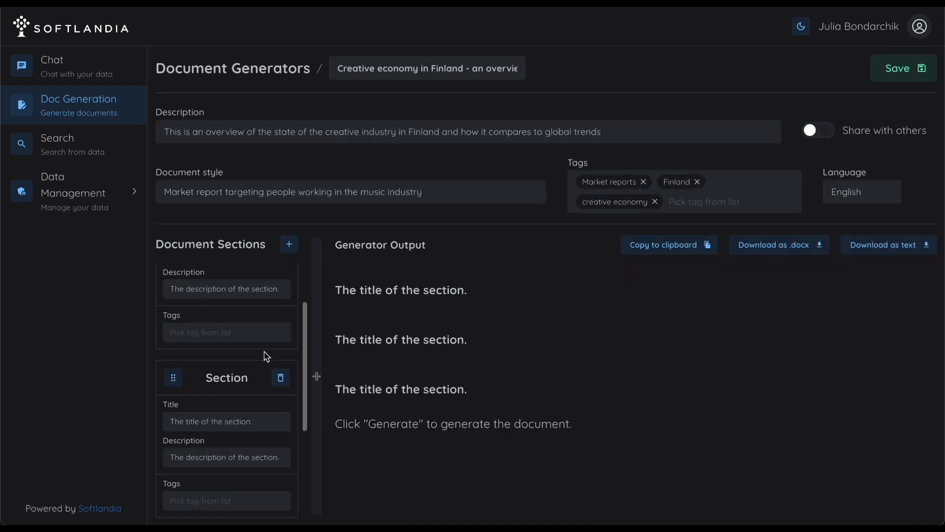
Step: Replace the first section's placeholder title with "Creative economy in Finland", without a trailing line break
{"action": "scroll", "coordinate": [266, 356], "scroll_direction": "up", "scroll_amount": 2}
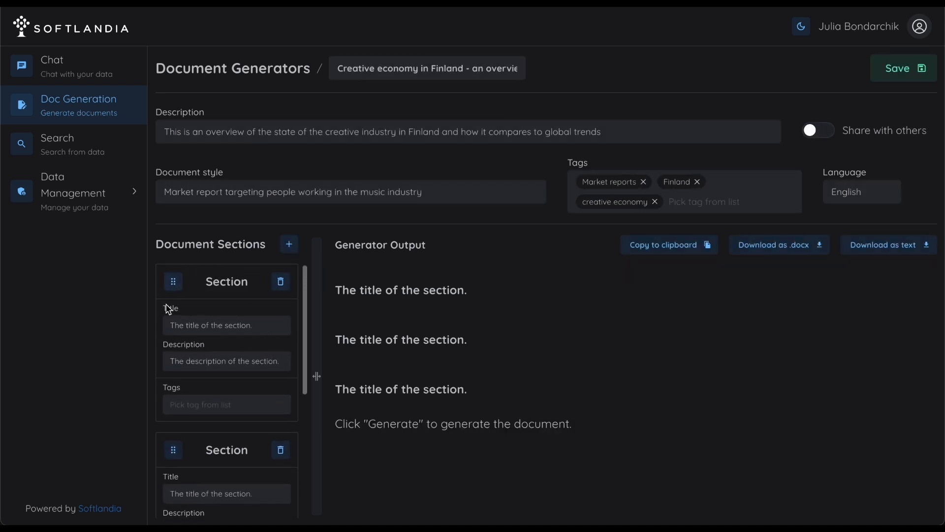
{"action": "left_click", "coordinate": [264, 327]}
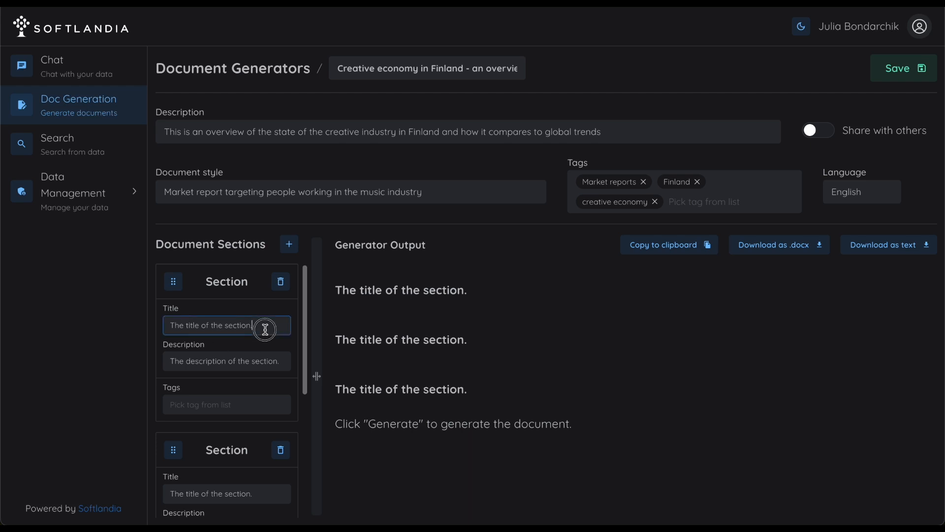
{"action": "triple_click", "coordinate": [163, 326]}
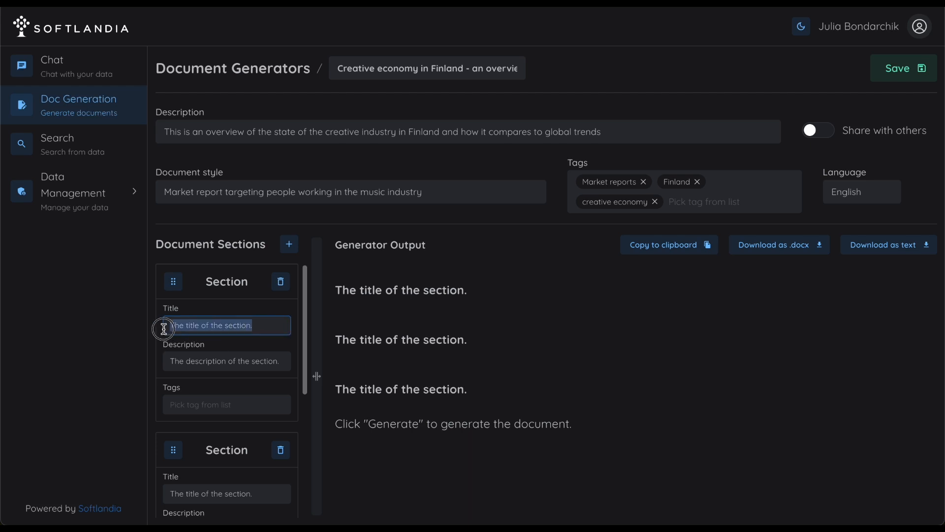
{"action": "left_click", "coordinate": [274, 362]}
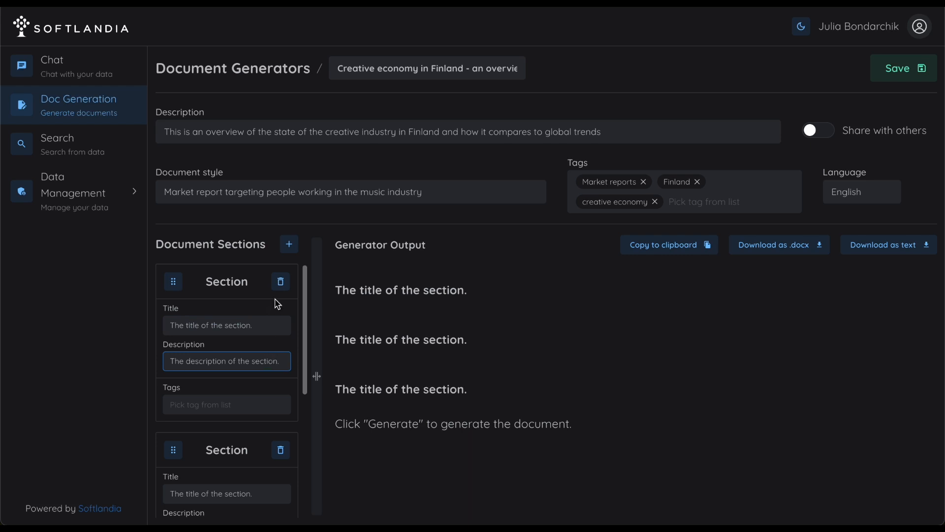
{"action": "left_click_drag", "start_coordinate": [263, 325], "coordinate": [139, 325]}
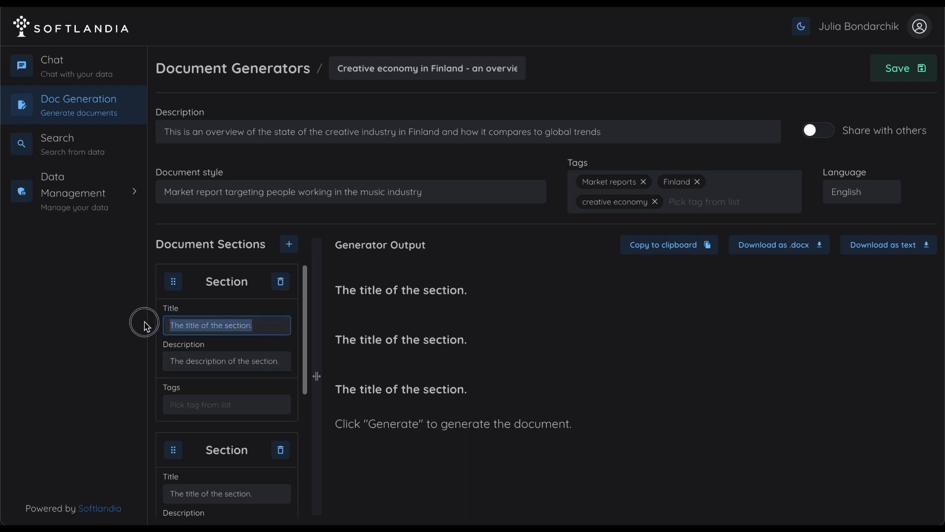
{"action": "type", "text": "Creative economy in Finland"}
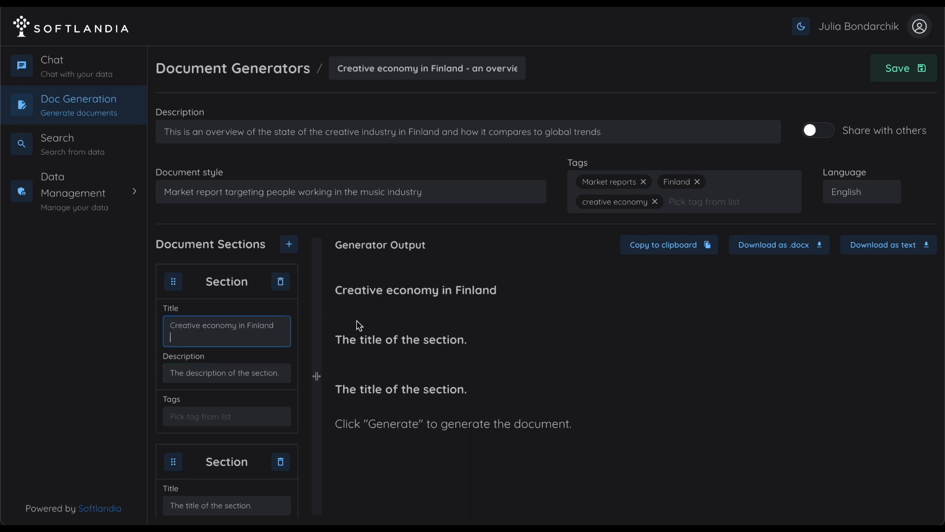
{"action": "key", "text": "BackSpace"}
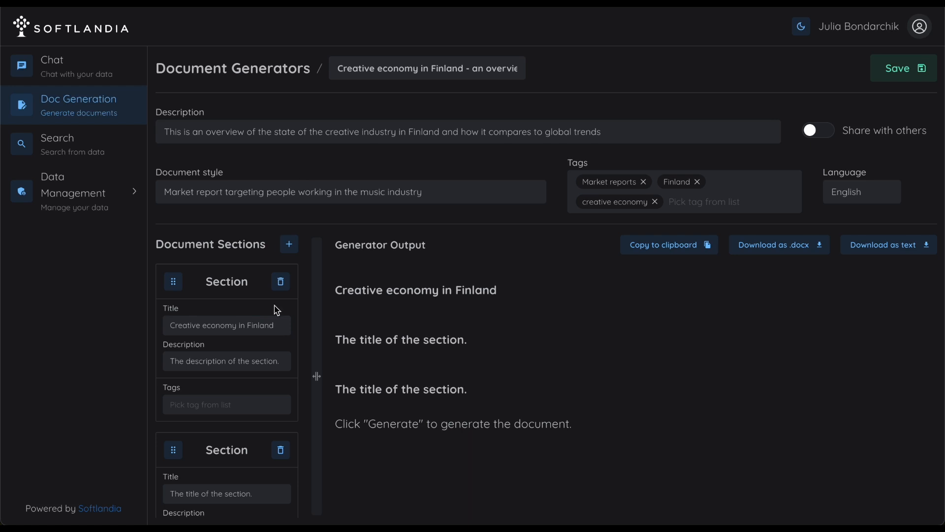
Step: Set the first section's description to "A general overview of market trends in Finnish creative industry describing in detail the current state and projections into the future."
{"action": "left_click", "coordinate": [217, 356]}
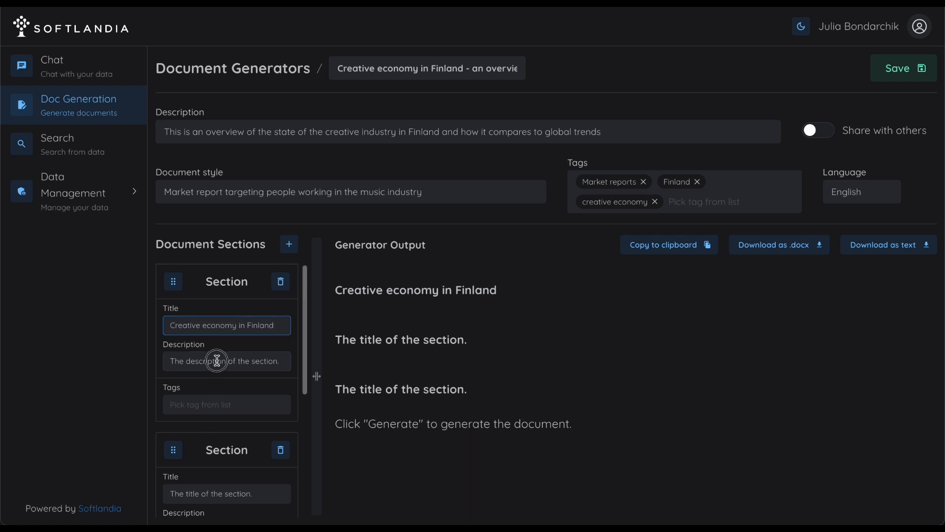
{"action": "left_click", "coordinate": [215, 360]}
{"action": "type", "text": "A general overview of market trends in Finnish creative industry describing in detail the current state and projections into the future."}
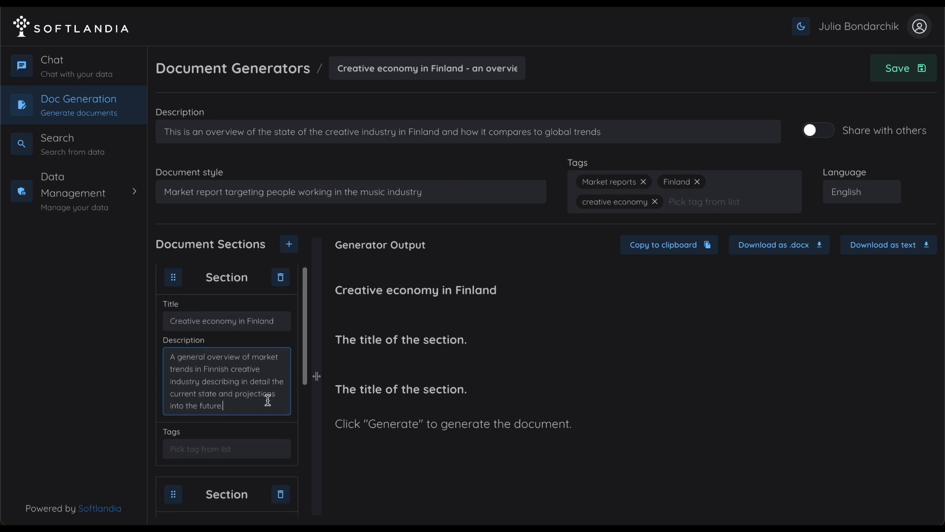
Step: Replace the second section's placeholder title with "Main challenges for creative professionals in Finland"
{"action": "scroll", "coordinate": [269, 400], "scroll_direction": "down", "scroll_amount": 1}
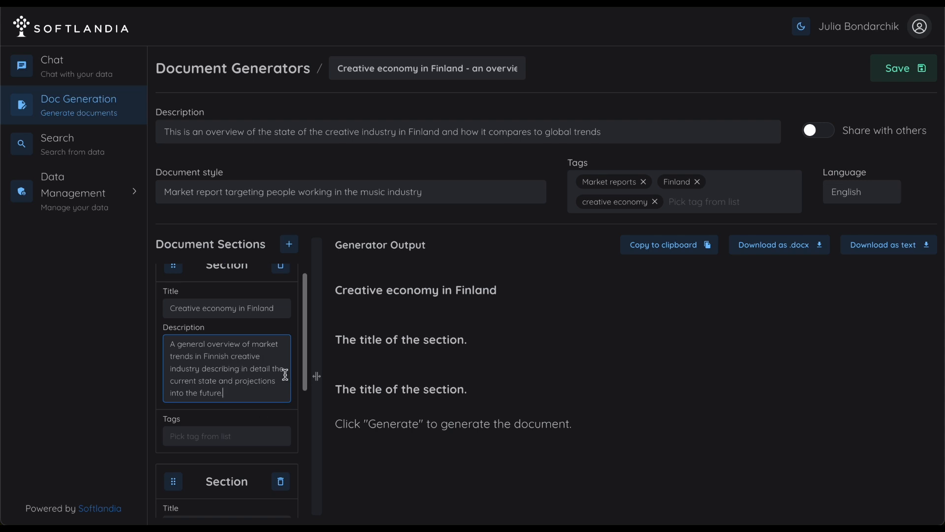
{"action": "scroll", "coordinate": [254, 377], "scroll_direction": "down", "scroll_amount": 1}
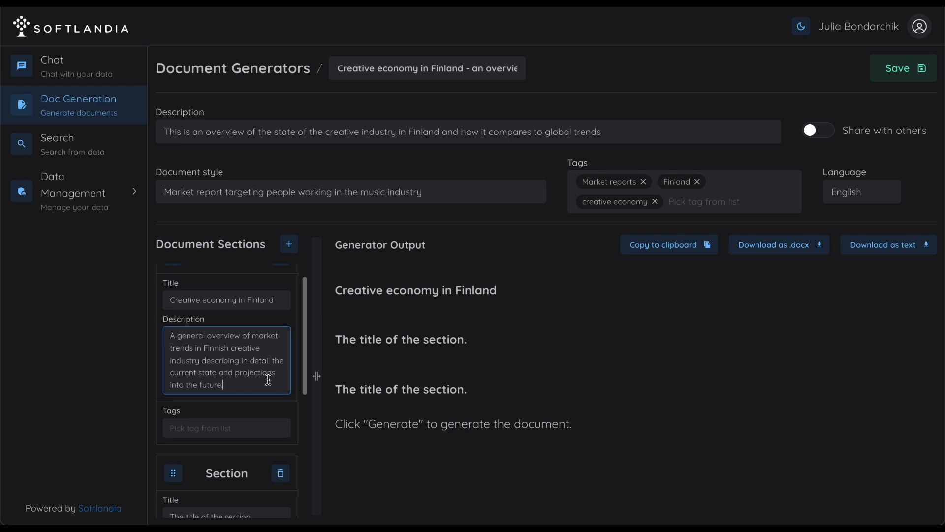
{"action": "scroll", "coordinate": [269, 379], "scroll_direction": "down", "scroll_amount": 6}
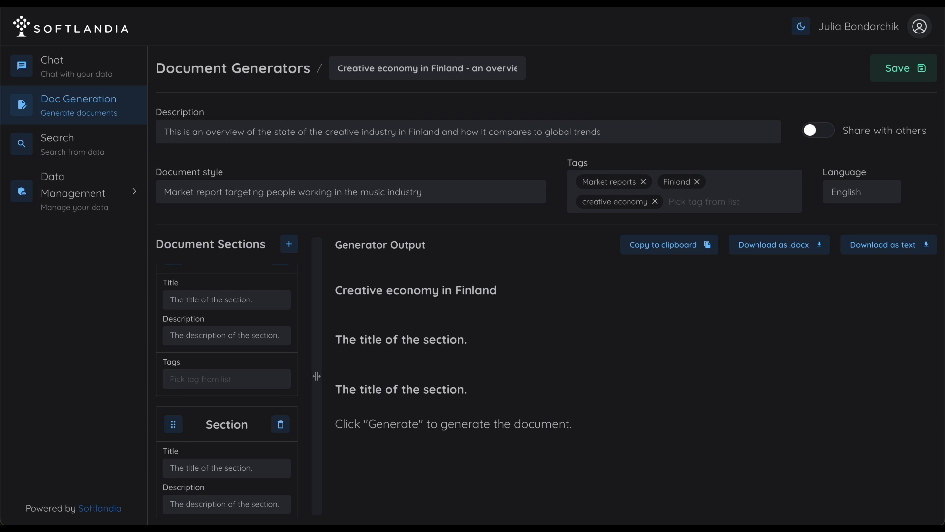
{"action": "scroll", "coordinate": [195, 344], "scroll_direction": "up", "scroll_amount": 1}
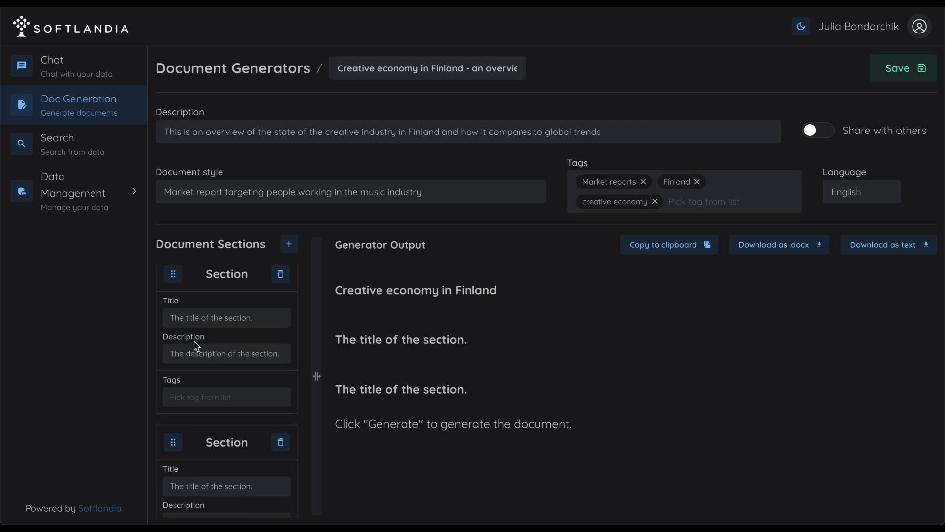
{"action": "left_click_drag", "start_coordinate": [275, 315], "coordinate": [139, 312]}
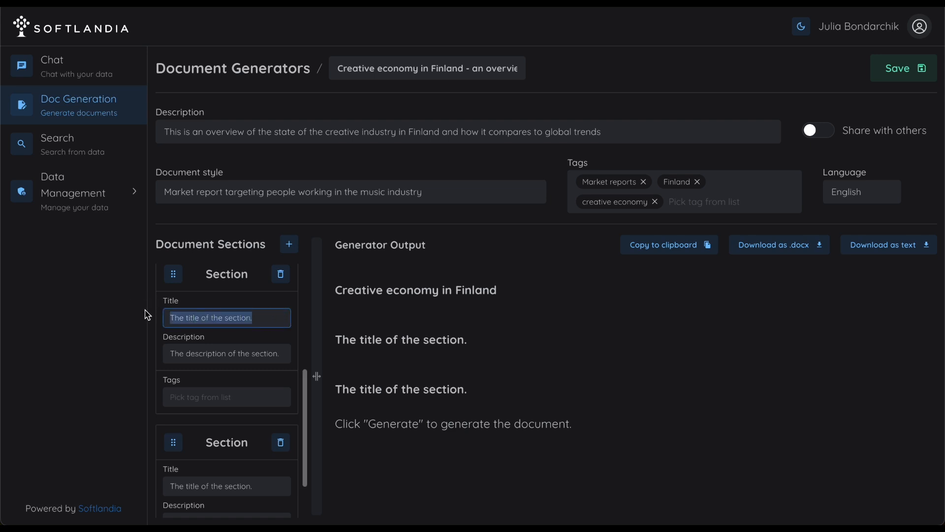
{"action": "type", "text": "Main challenges for creative professionals in Finland"}
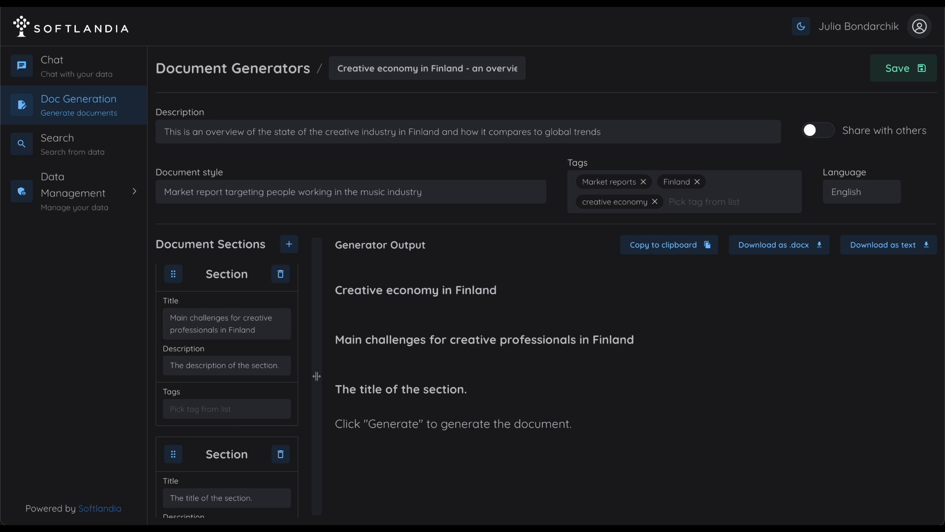
Step: Replace the second section's description with questions about the main challenges, the potential advantages compared with the rest of the world, and what hinders Finnish professionals
{"action": "left_click", "coordinate": [243, 363]}
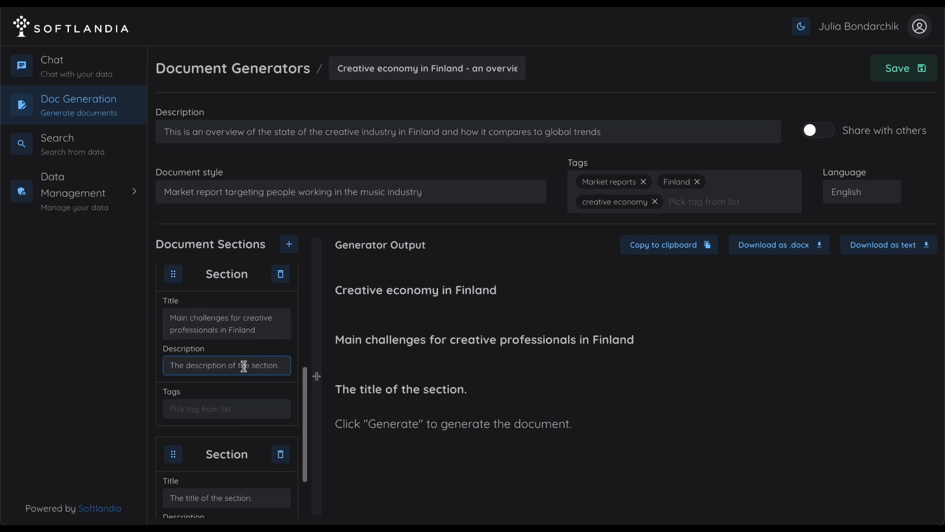
{"action": "key", "text": "ctrl+a"}
{"action": "type", "text": "What are the main challenges for people working in creative businesses in Finland? What are the potential advantages of working in creative space in Finland in comparison to the rest of the world? What makes it more difficult for Finnish professionals?"}
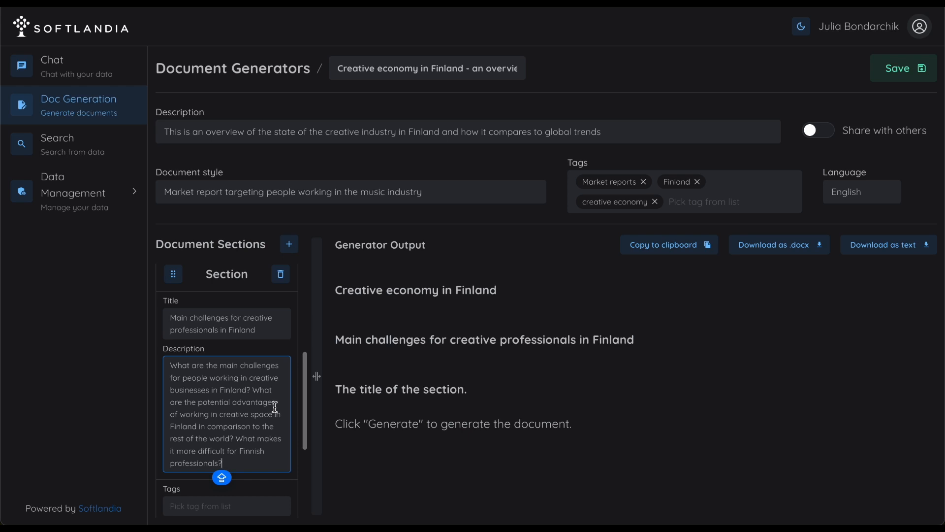
Step: Give the third section the title "Key takeaways"
{"action": "scroll", "coordinate": [268, 408], "scroll_direction": "down", "scroll_amount": 5}
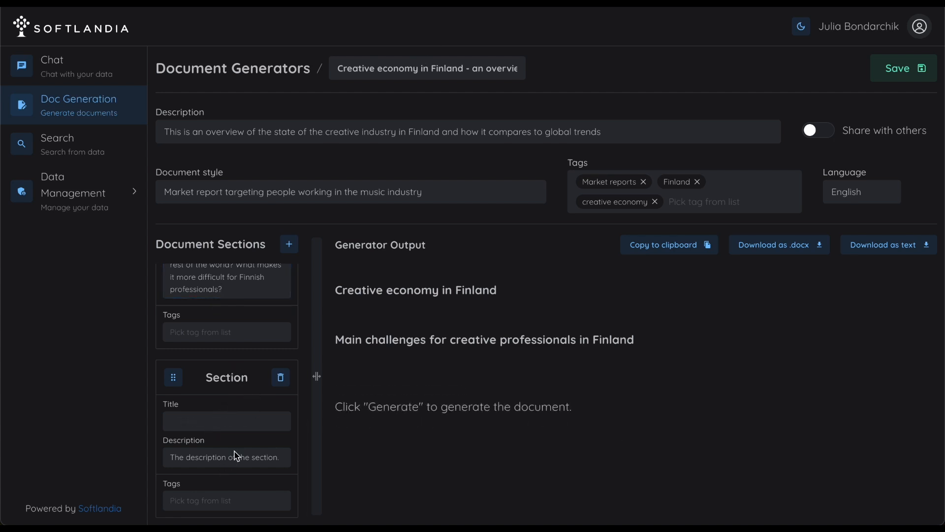
{"action": "left_click", "coordinate": [217, 422]}
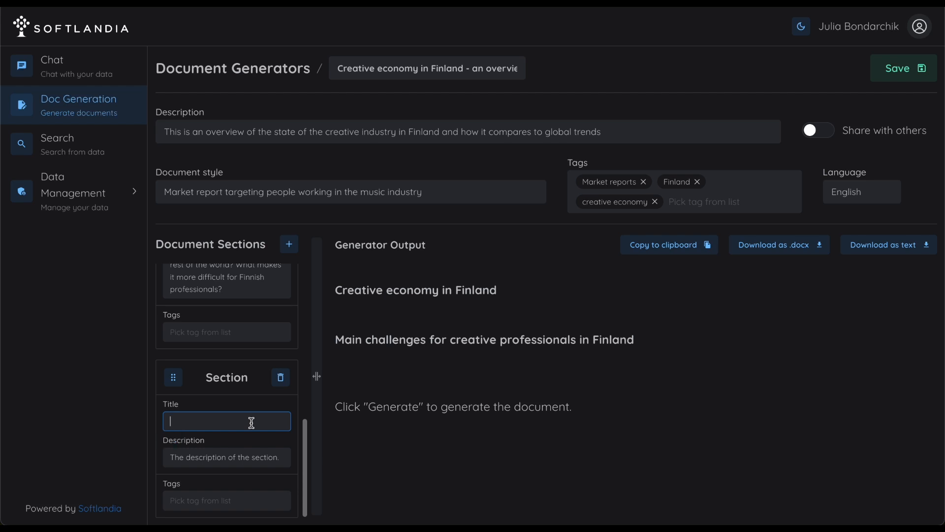
{"action": "type", "text": "Key takeaways"}
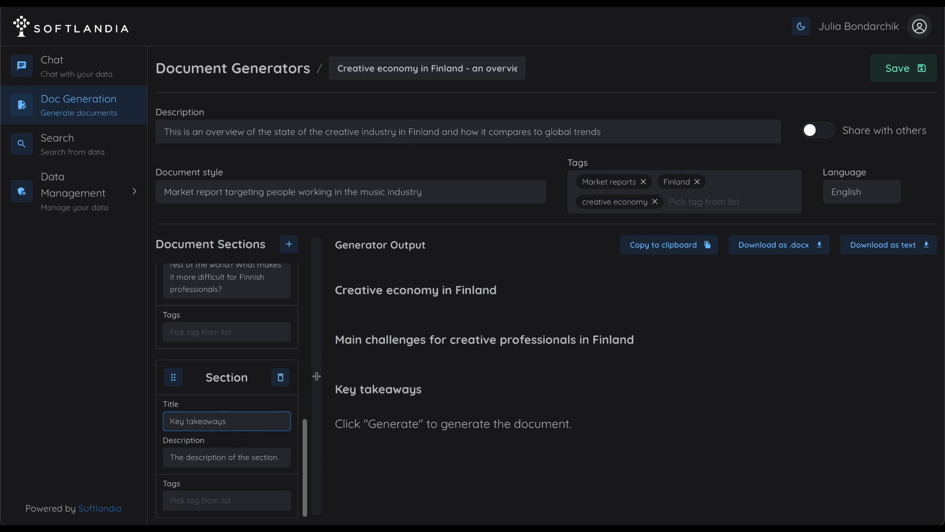
Step: Replace the third section's description with questions on what to learn from Finnish creative market trends and keep in mind to succeed, based on previous sections
{"action": "left_click", "coordinate": [226, 458]}
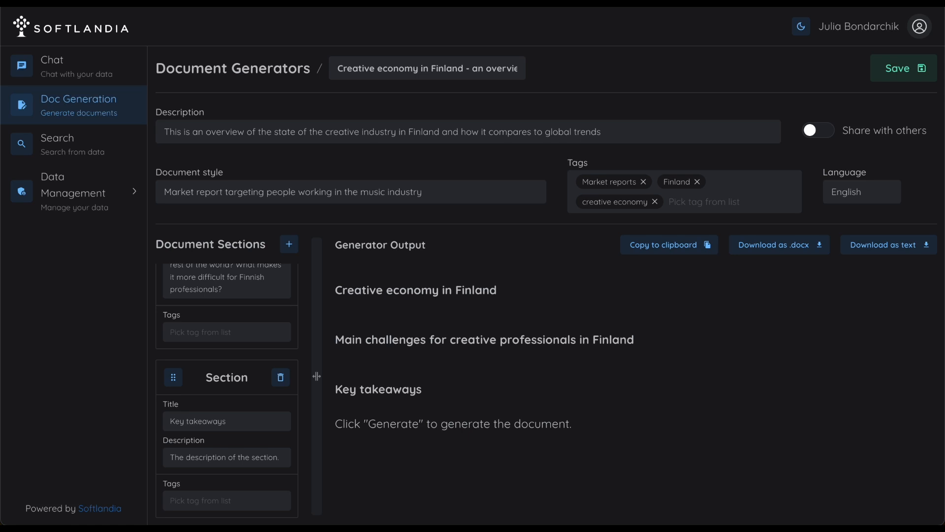
{"action": "left_click", "coordinate": [278, 459]}
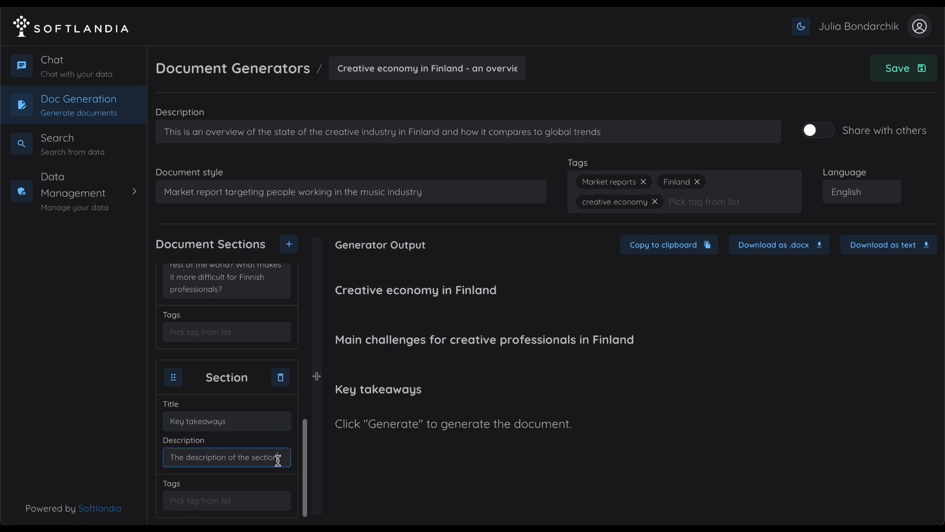
{"action": "type", "text": "Based on previous sections, what can I learn from the market trends in Finnish creative space? What things to keep in mind, if I want to succeed in a creative industry space in Finland?"}
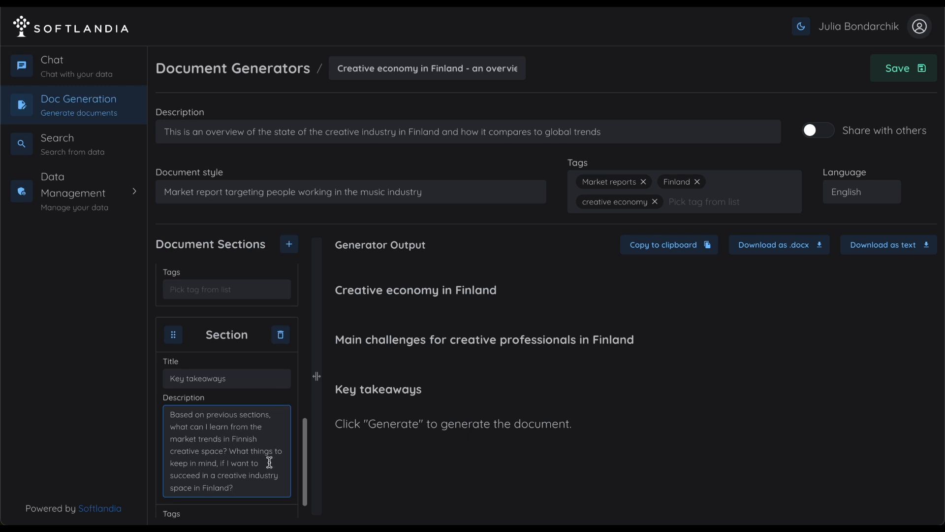
Step: Check the tag choices offered for the third section and look over the contents of all three sections
{"action": "scroll", "coordinate": [270, 461], "scroll_direction": "down", "scroll_amount": 1}
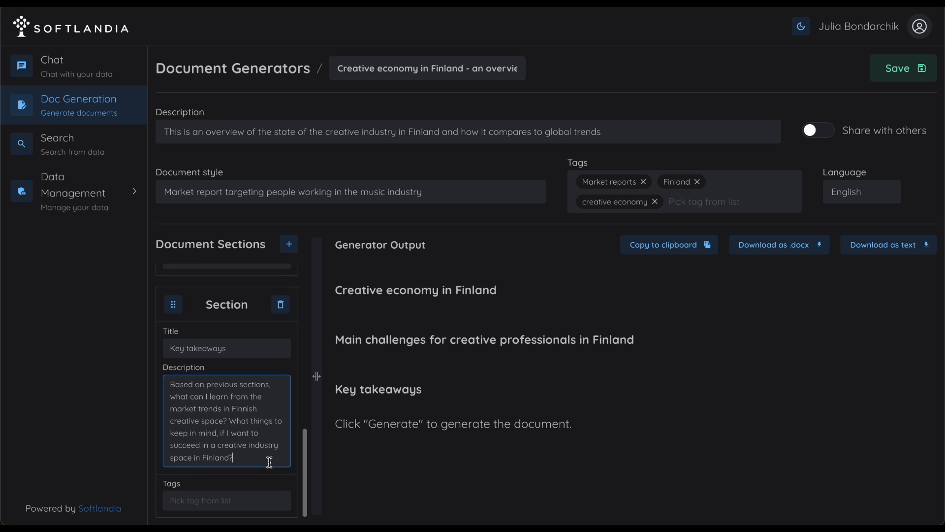
{"action": "left_click", "coordinate": [267, 505]}
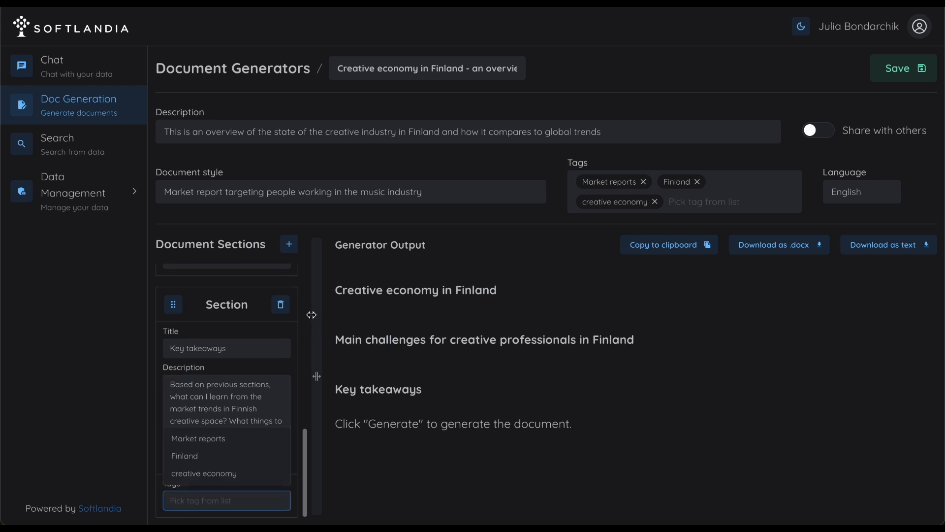
{"action": "scroll", "coordinate": [307, 315], "scroll_direction": "up", "scroll_amount": 5}
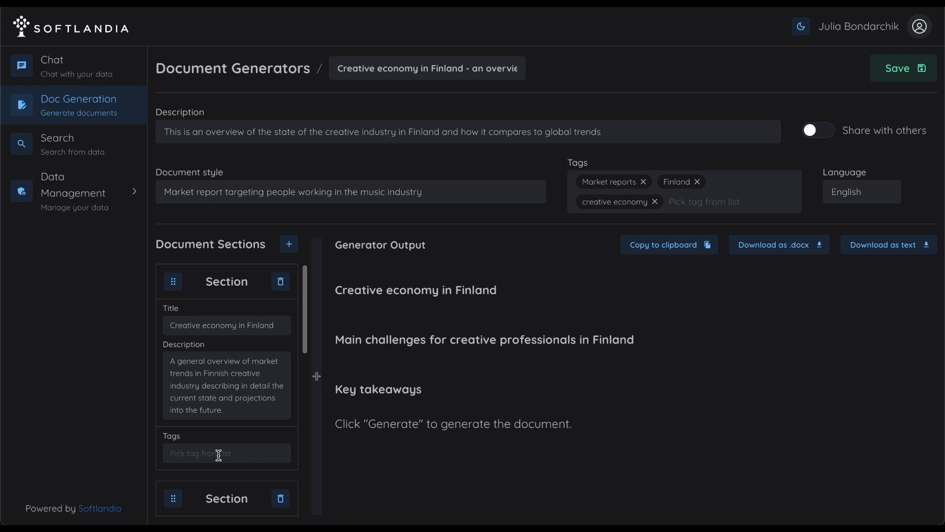
{"action": "scroll", "coordinate": [250, 444], "scroll_direction": "down", "scroll_amount": 4}
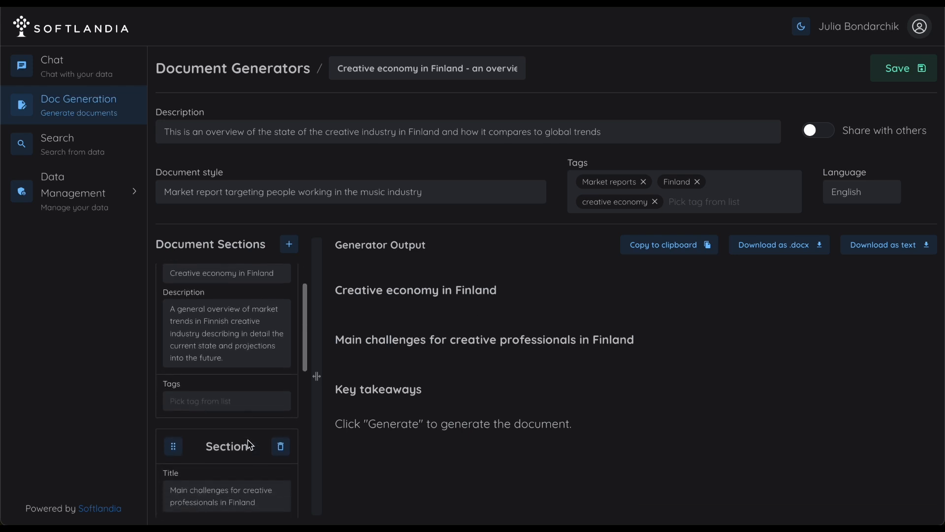
{"action": "scroll", "coordinate": [215, 425], "scroll_direction": "down", "scroll_amount": 8}
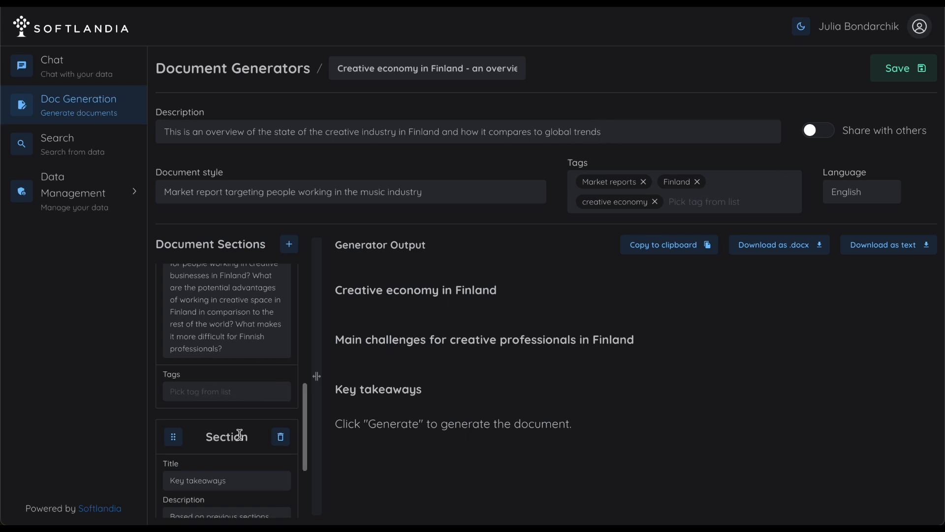
{"action": "scroll", "coordinate": [238, 433], "scroll_direction": "up", "scroll_amount": 1}
{"action": "scroll", "coordinate": [239, 434], "scroll_direction": "up", "scroll_amount": 6}
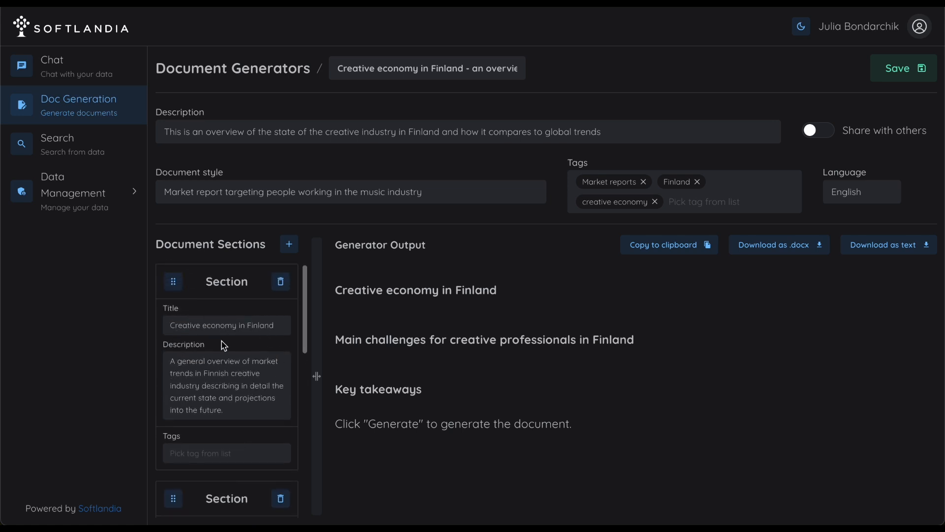
Step: Add the tag "Finland" to the first section, "Creative economy in Finland"
{"action": "left_click", "coordinate": [235, 453]}
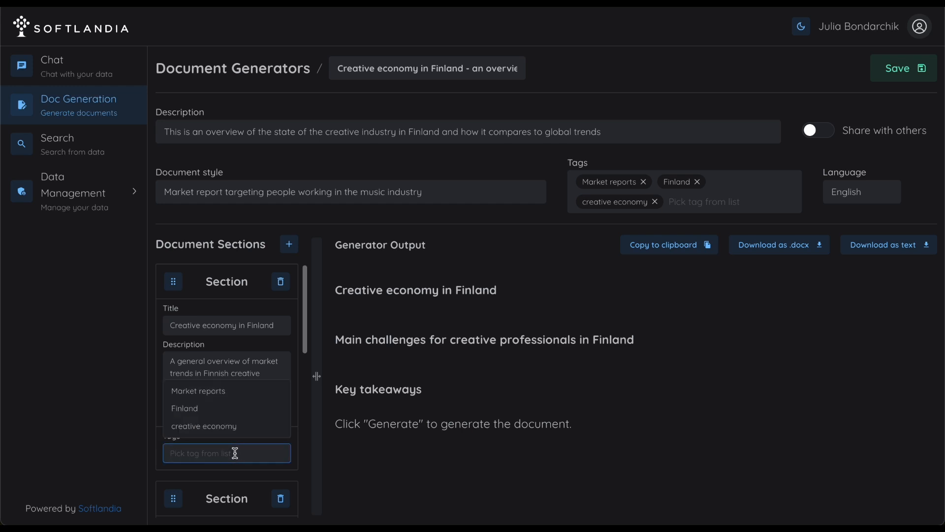
{"action": "left_click", "coordinate": [225, 413]}
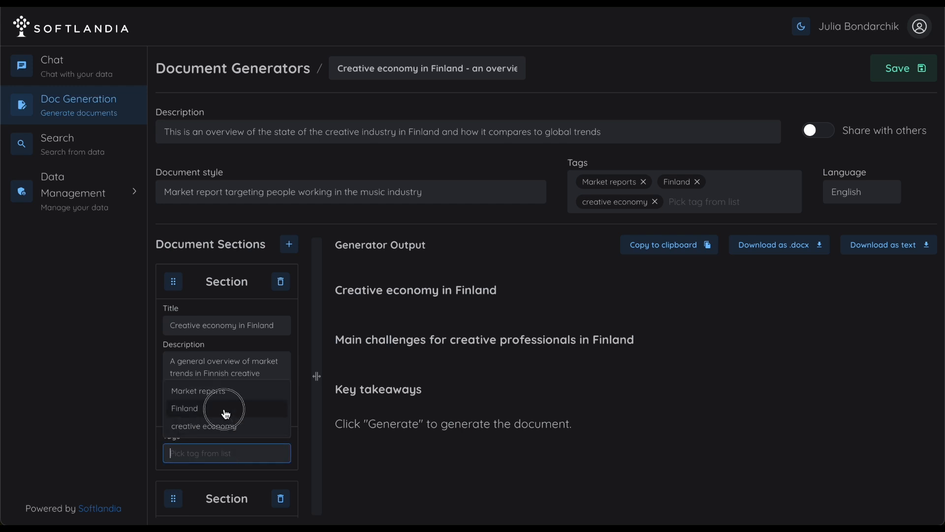
{"action": "left_click", "coordinate": [262, 431]}
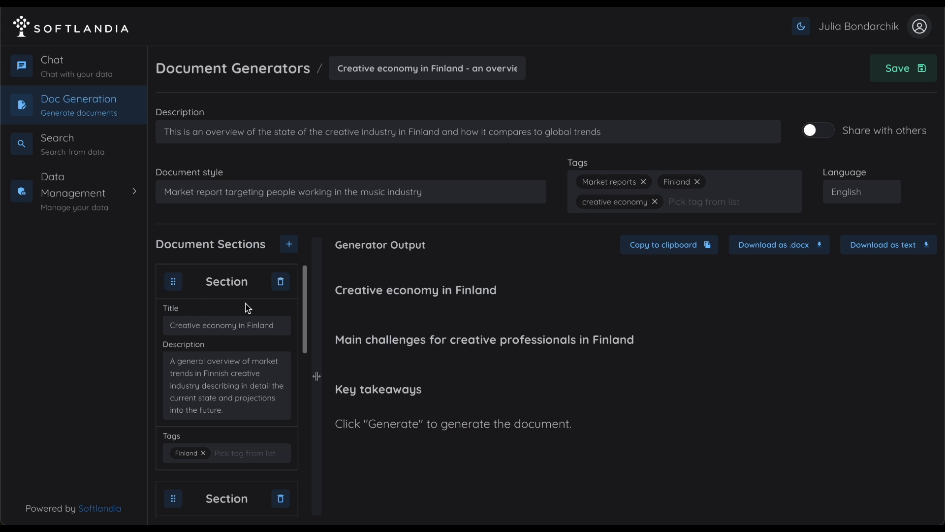
{"action": "scroll", "coordinate": [259, 389], "scroll_direction": "down", "scroll_amount": 6}
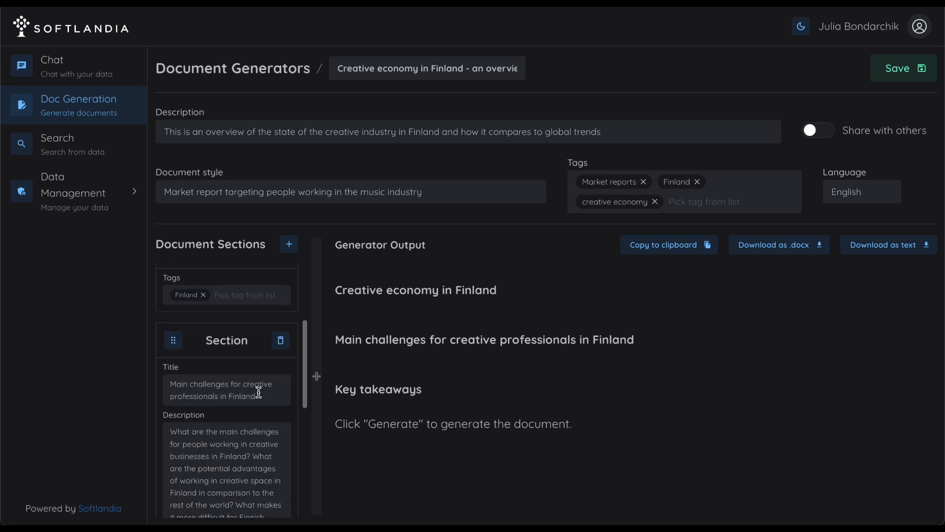
{"action": "scroll", "coordinate": [259, 391], "scroll_direction": "up", "scroll_amount": 10}
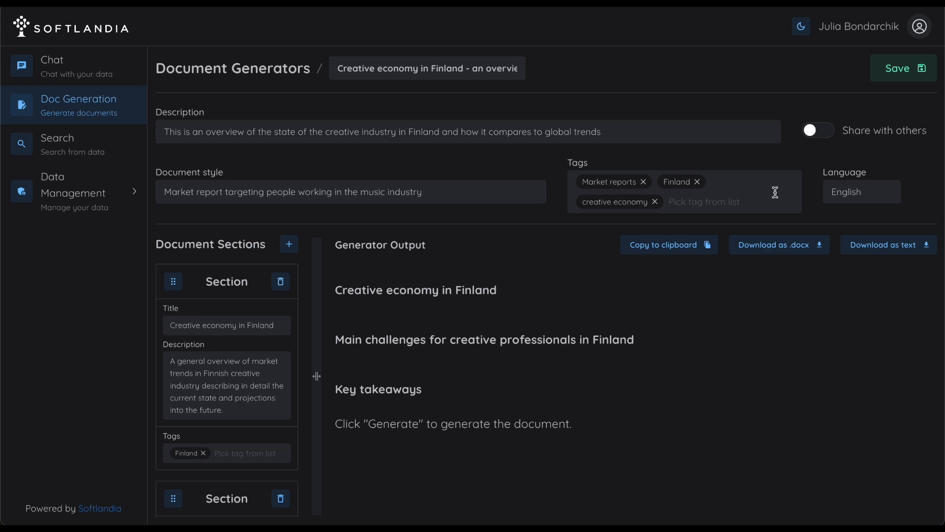
Step: Save the document generator and generate the document from its three sections
{"action": "left_click", "coordinate": [897, 73]}
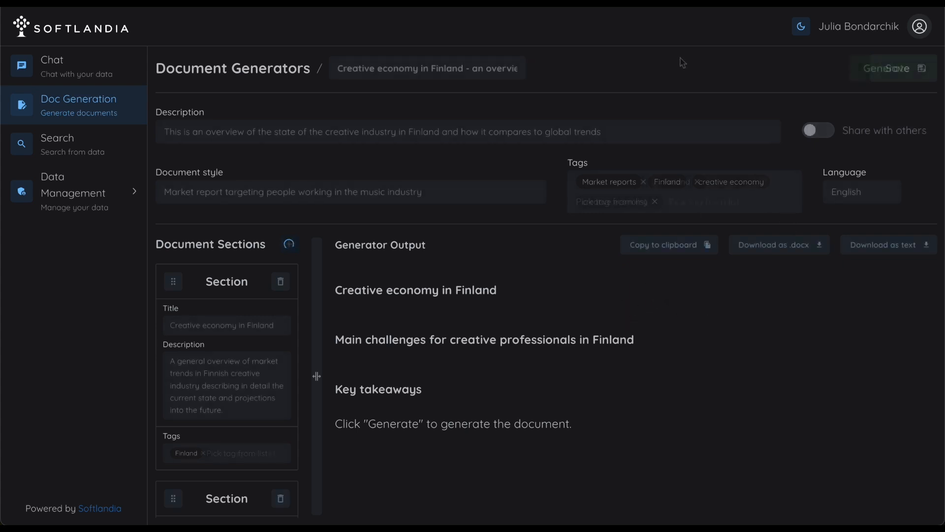
{"action": "left_click", "coordinate": [884, 73]}
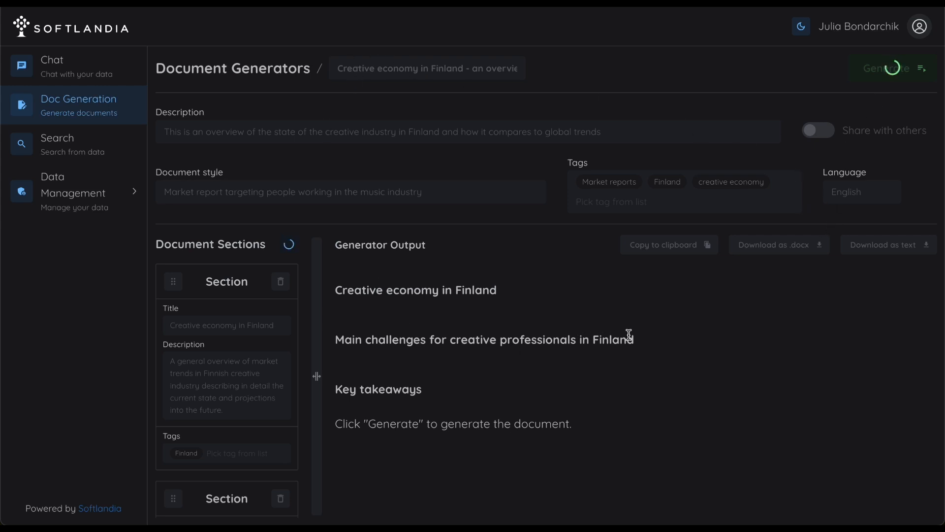
{"action": "scroll", "coordinate": [242, 350], "scroll_direction": "down", "scroll_amount": 5}
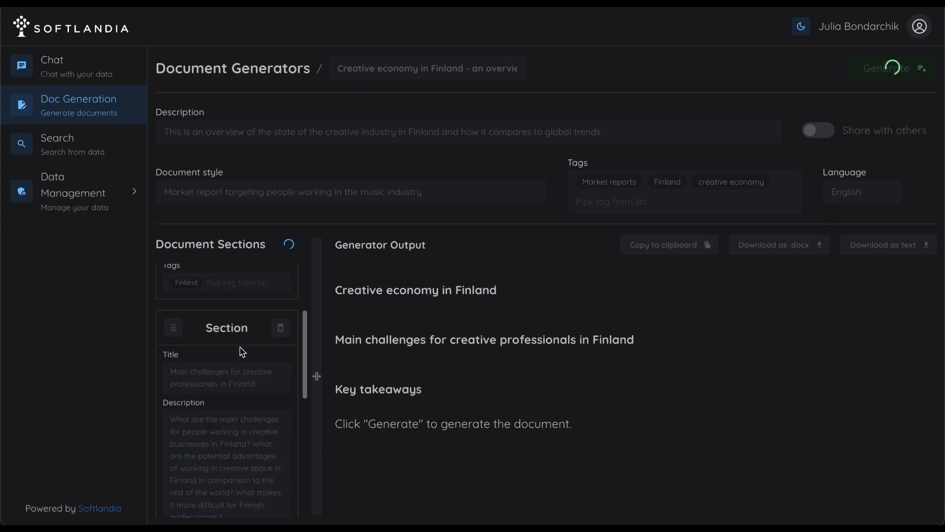
{"action": "scroll", "coordinate": [243, 351], "scroll_direction": "up", "scroll_amount": 5}
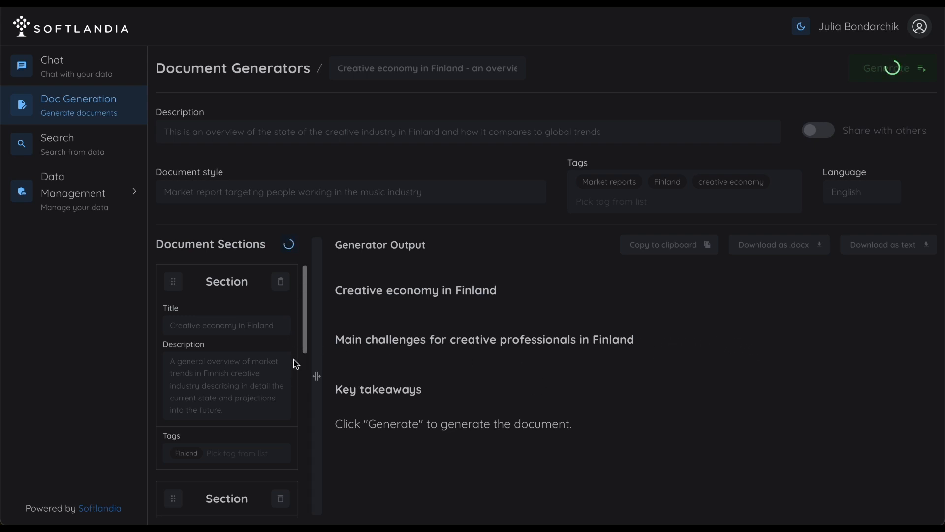
{"action": "scroll", "coordinate": [302, 344], "scroll_direction": "down", "scroll_amount": 2}
{"action": "scroll", "coordinate": [303, 344], "scroll_direction": "down", "scroll_amount": 3}
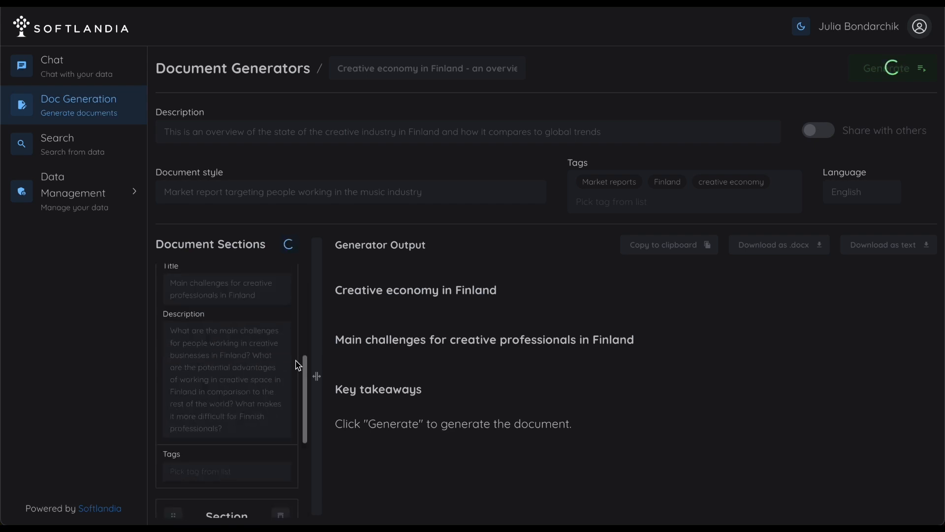
{"action": "scroll", "coordinate": [301, 362], "scroll_direction": "up", "scroll_amount": 5}
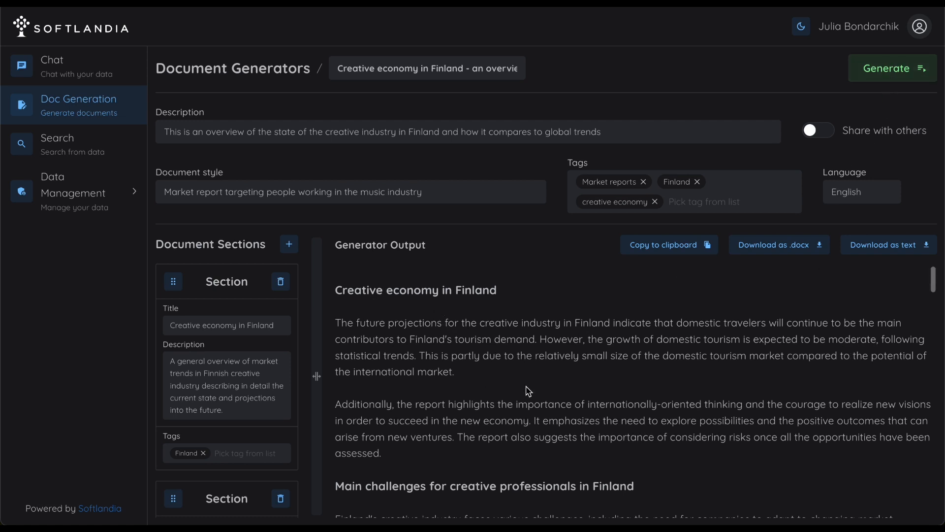
Step: Read through the generated report, from the creative economy overview through the main challenges to the key takeaways
{"action": "scroll", "coordinate": [546, 389], "scroll_direction": "down", "scroll_amount": 1}
{"action": "scroll", "coordinate": [572, 385], "scroll_direction": "down", "scroll_amount": 1}
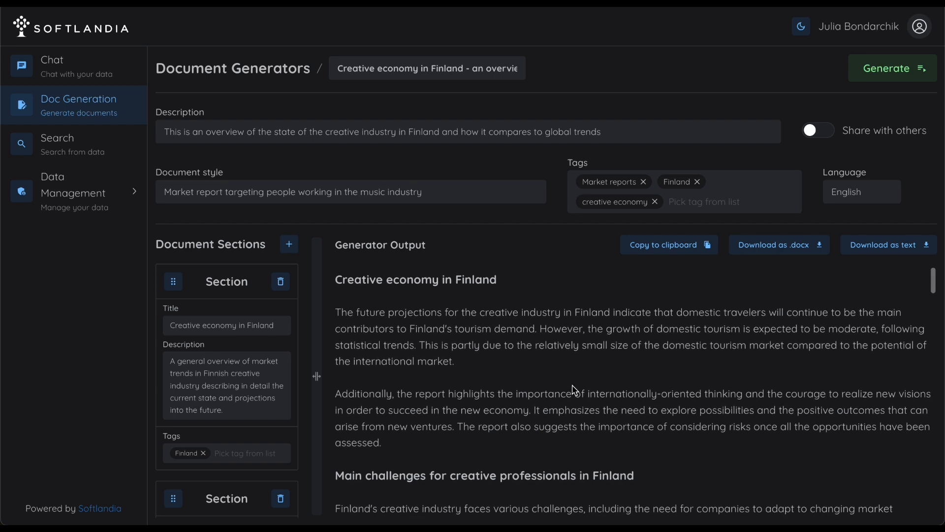
{"action": "scroll", "coordinate": [573, 385], "scroll_direction": "down", "scroll_amount": 4}
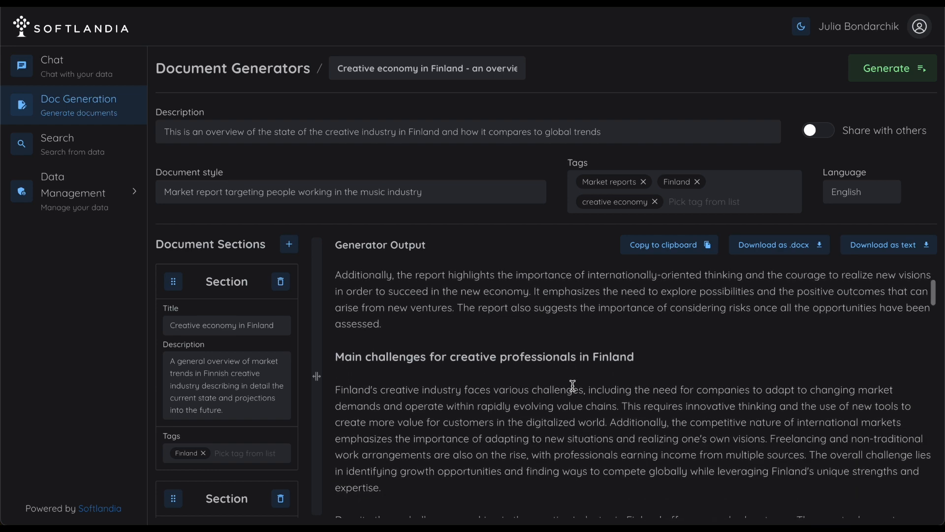
{"action": "scroll", "coordinate": [572, 384], "scroll_direction": "down", "scroll_amount": 5}
{"action": "scroll", "coordinate": [572, 385], "scroll_direction": "down", "scroll_amount": 10}
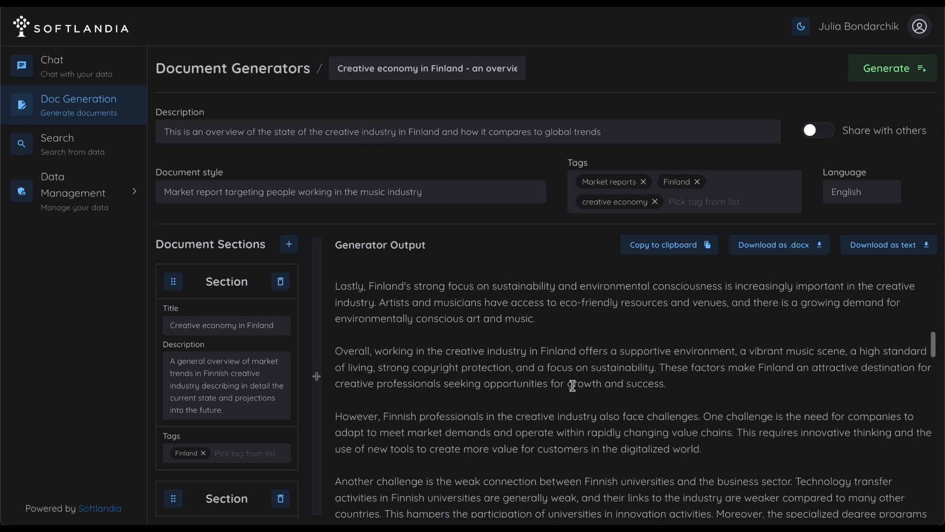
{"action": "scroll", "coordinate": [574, 390], "scroll_direction": "down", "scroll_amount": 8}
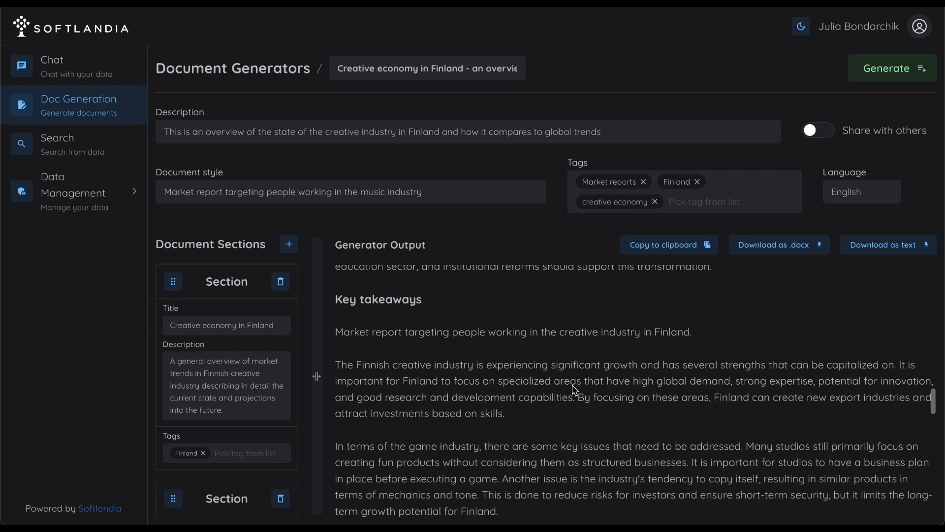
{"action": "scroll", "coordinate": [574, 390], "scroll_direction": "down", "scroll_amount": 10}
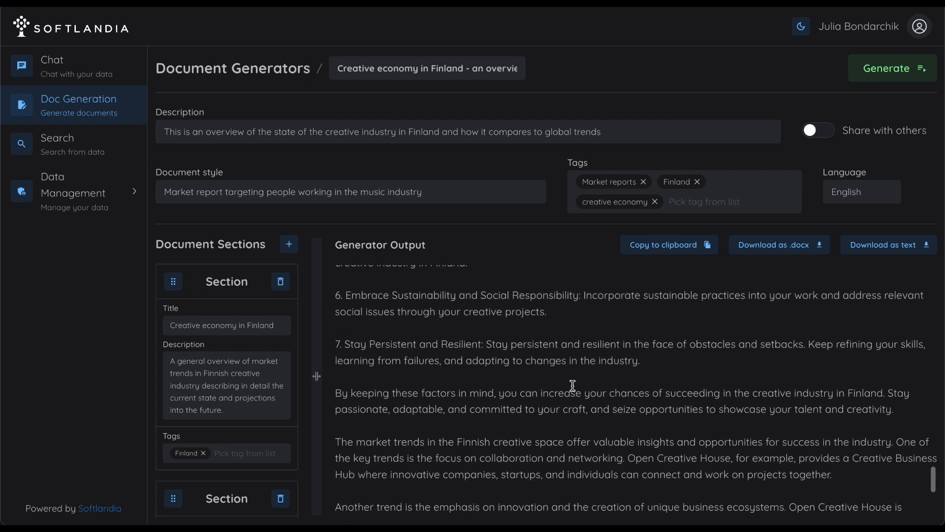
{"action": "scroll", "coordinate": [574, 390], "scroll_direction": "up", "scroll_amount": 15}
{"action": "scroll", "coordinate": [573, 386], "scroll_direction": "up", "scroll_amount": 10}
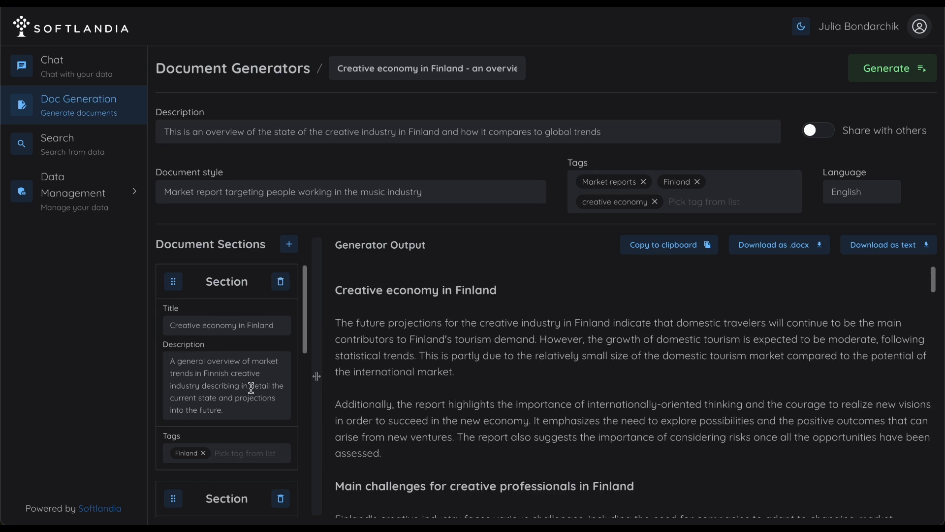
Step: Turn on sharing with others for the document generator and save it
{"action": "scroll", "coordinate": [251, 387], "scroll_direction": "down", "scroll_amount": 3}
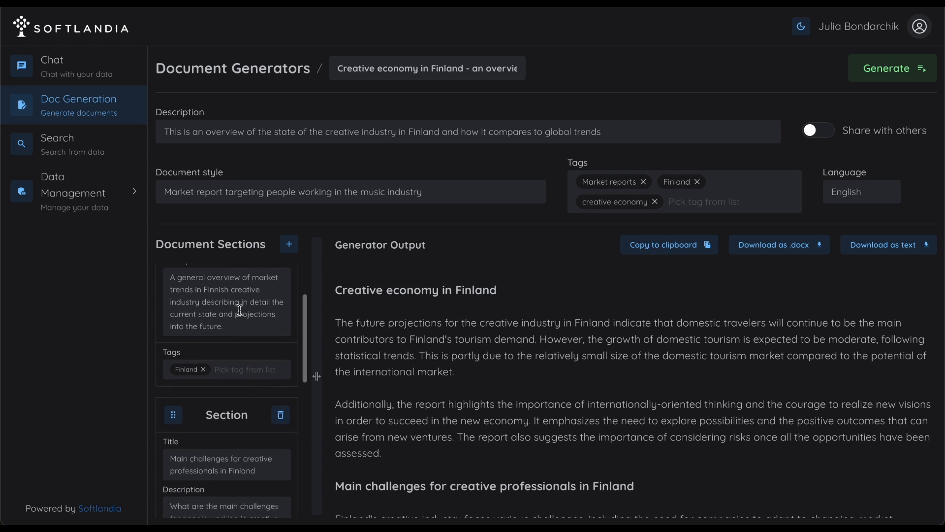
{"action": "scroll", "coordinate": [239, 392], "scroll_direction": "down", "scroll_amount": 2}
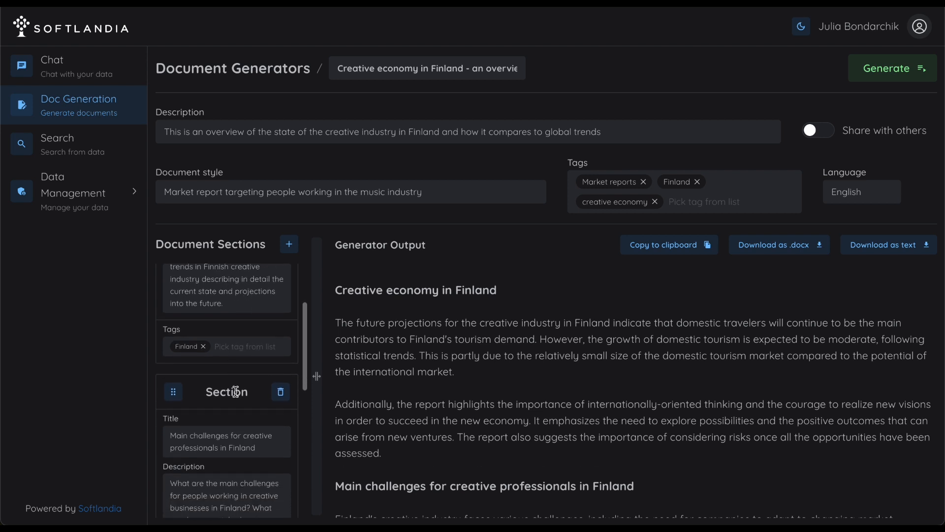
{"action": "scroll", "coordinate": [244, 446], "scroll_direction": "up", "scroll_amount": 5}
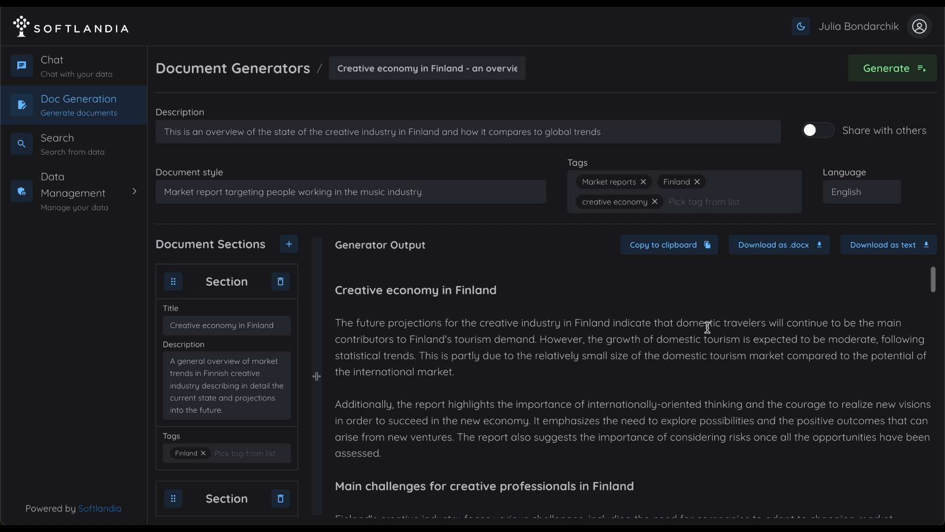
{"action": "left_click", "coordinate": [821, 133]}
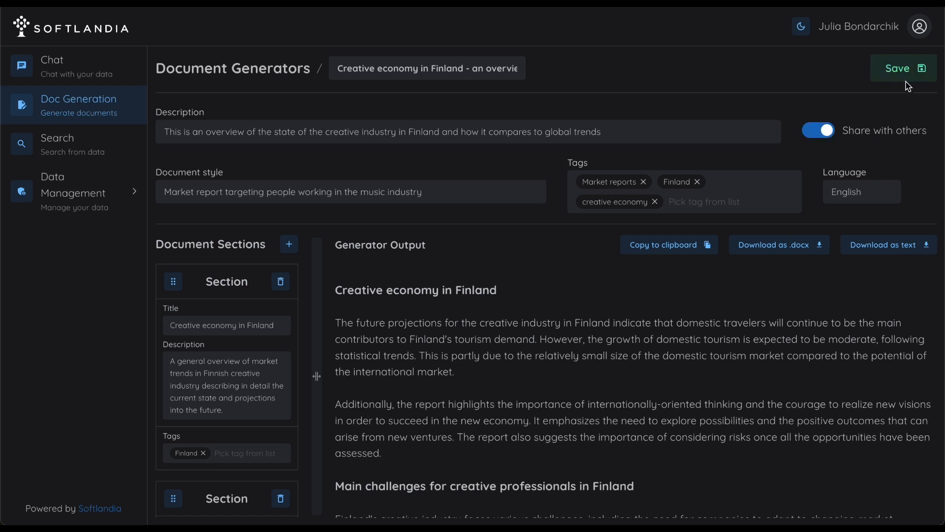
{"action": "left_click", "coordinate": [911, 73]}
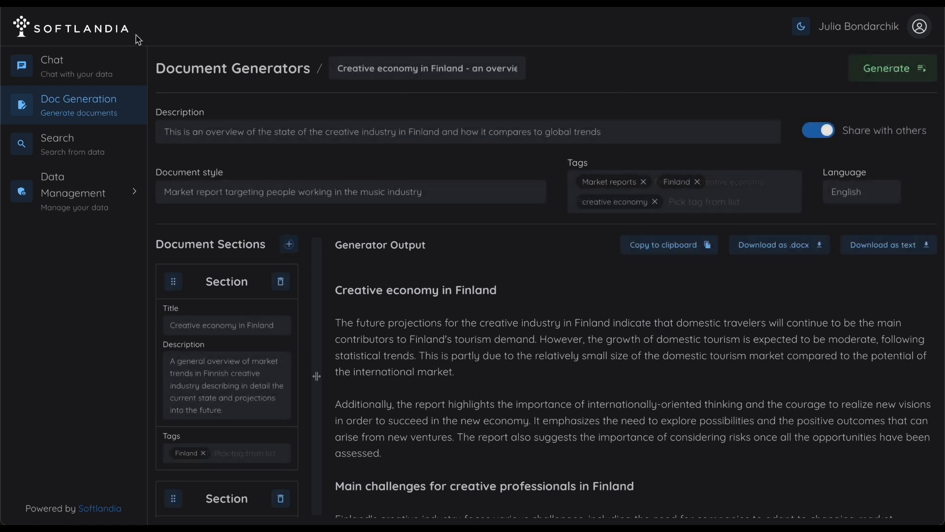
Step: Open the overview of own document generators, view the shared document generators, and return to the own ones
{"action": "left_click", "coordinate": [92, 108]}
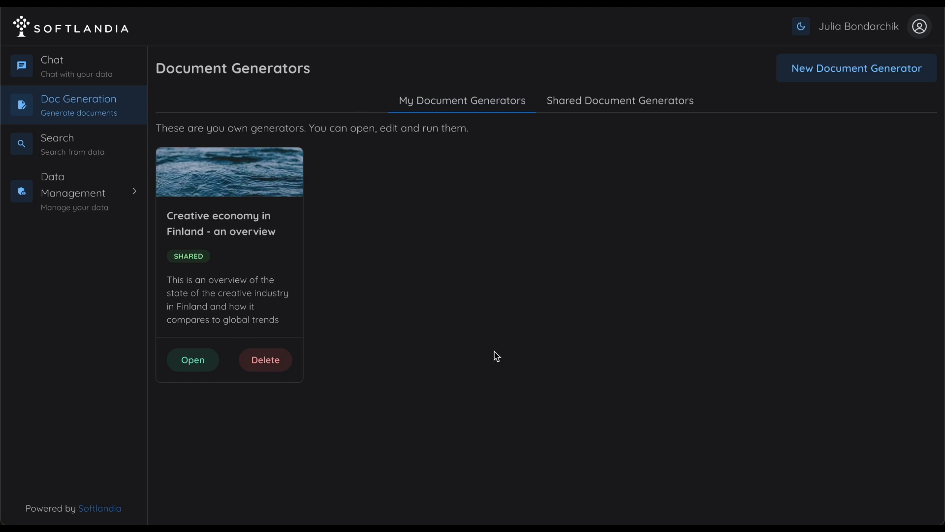
{"action": "left_click", "coordinate": [636, 108]}
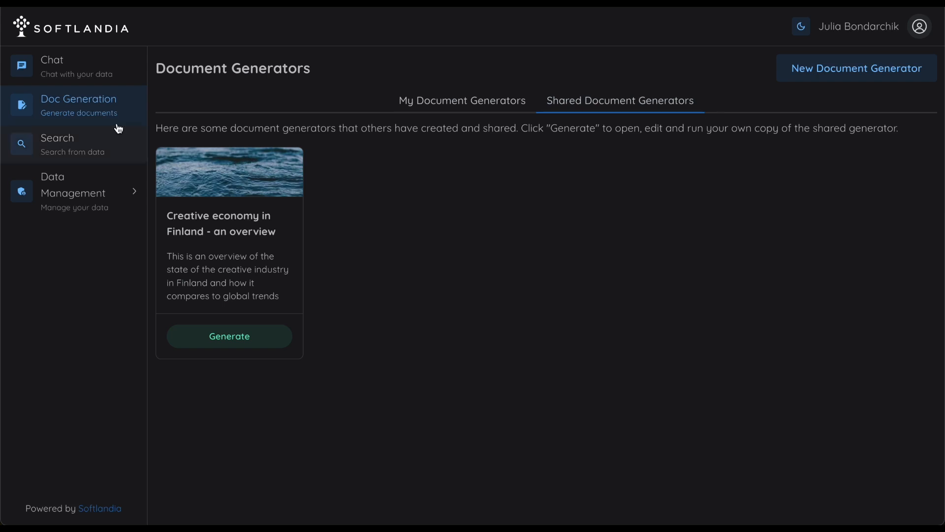
{"action": "left_click", "coordinate": [98, 109]}
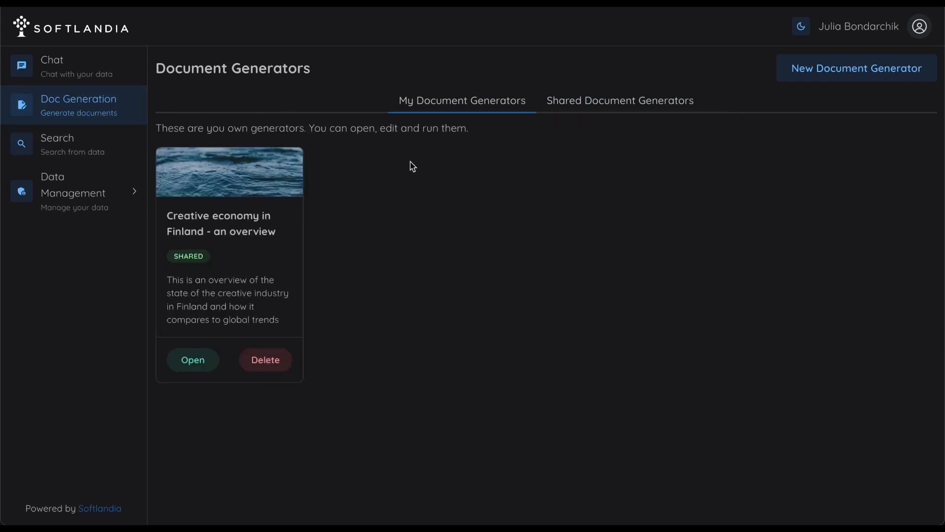